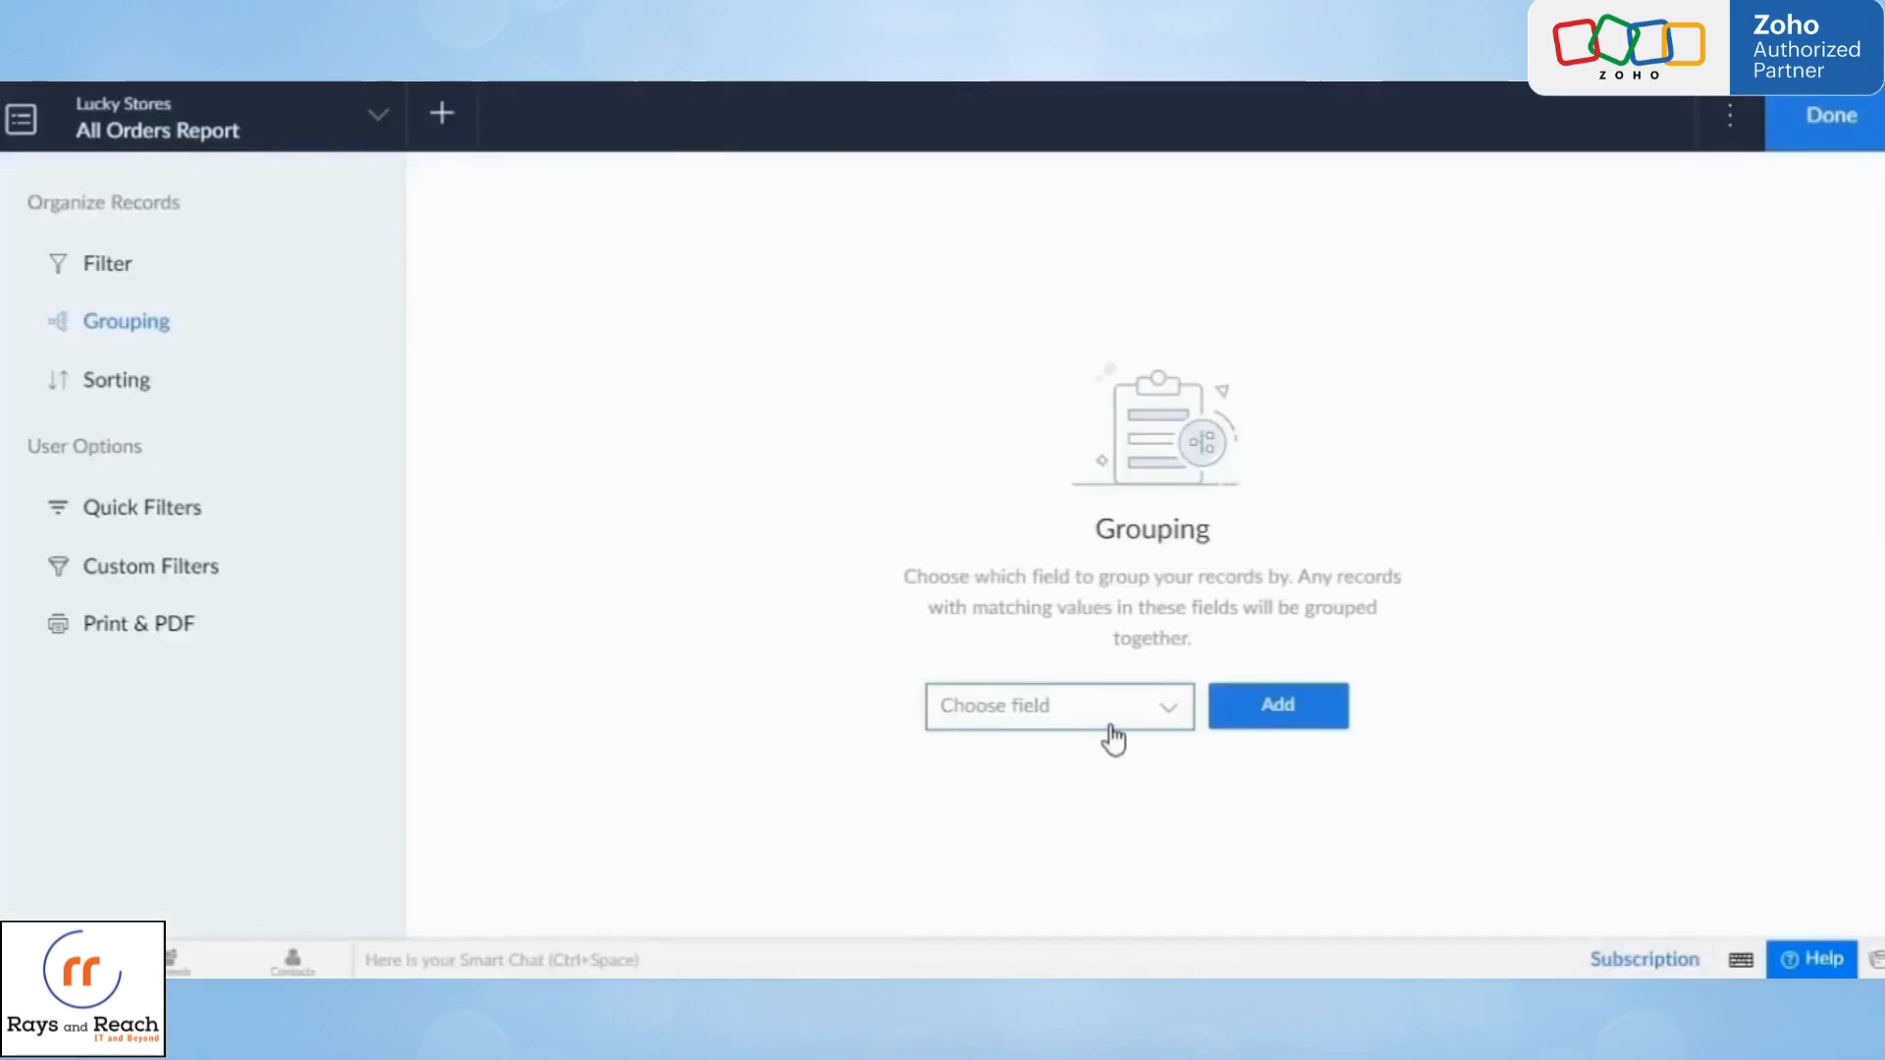
- Group the All Orders Report records by Purchase Order date and reload the report to review the grouped rows
{"action": "left_click", "coordinate": [1110, 724]}
{"action": "type", "text": "p"}
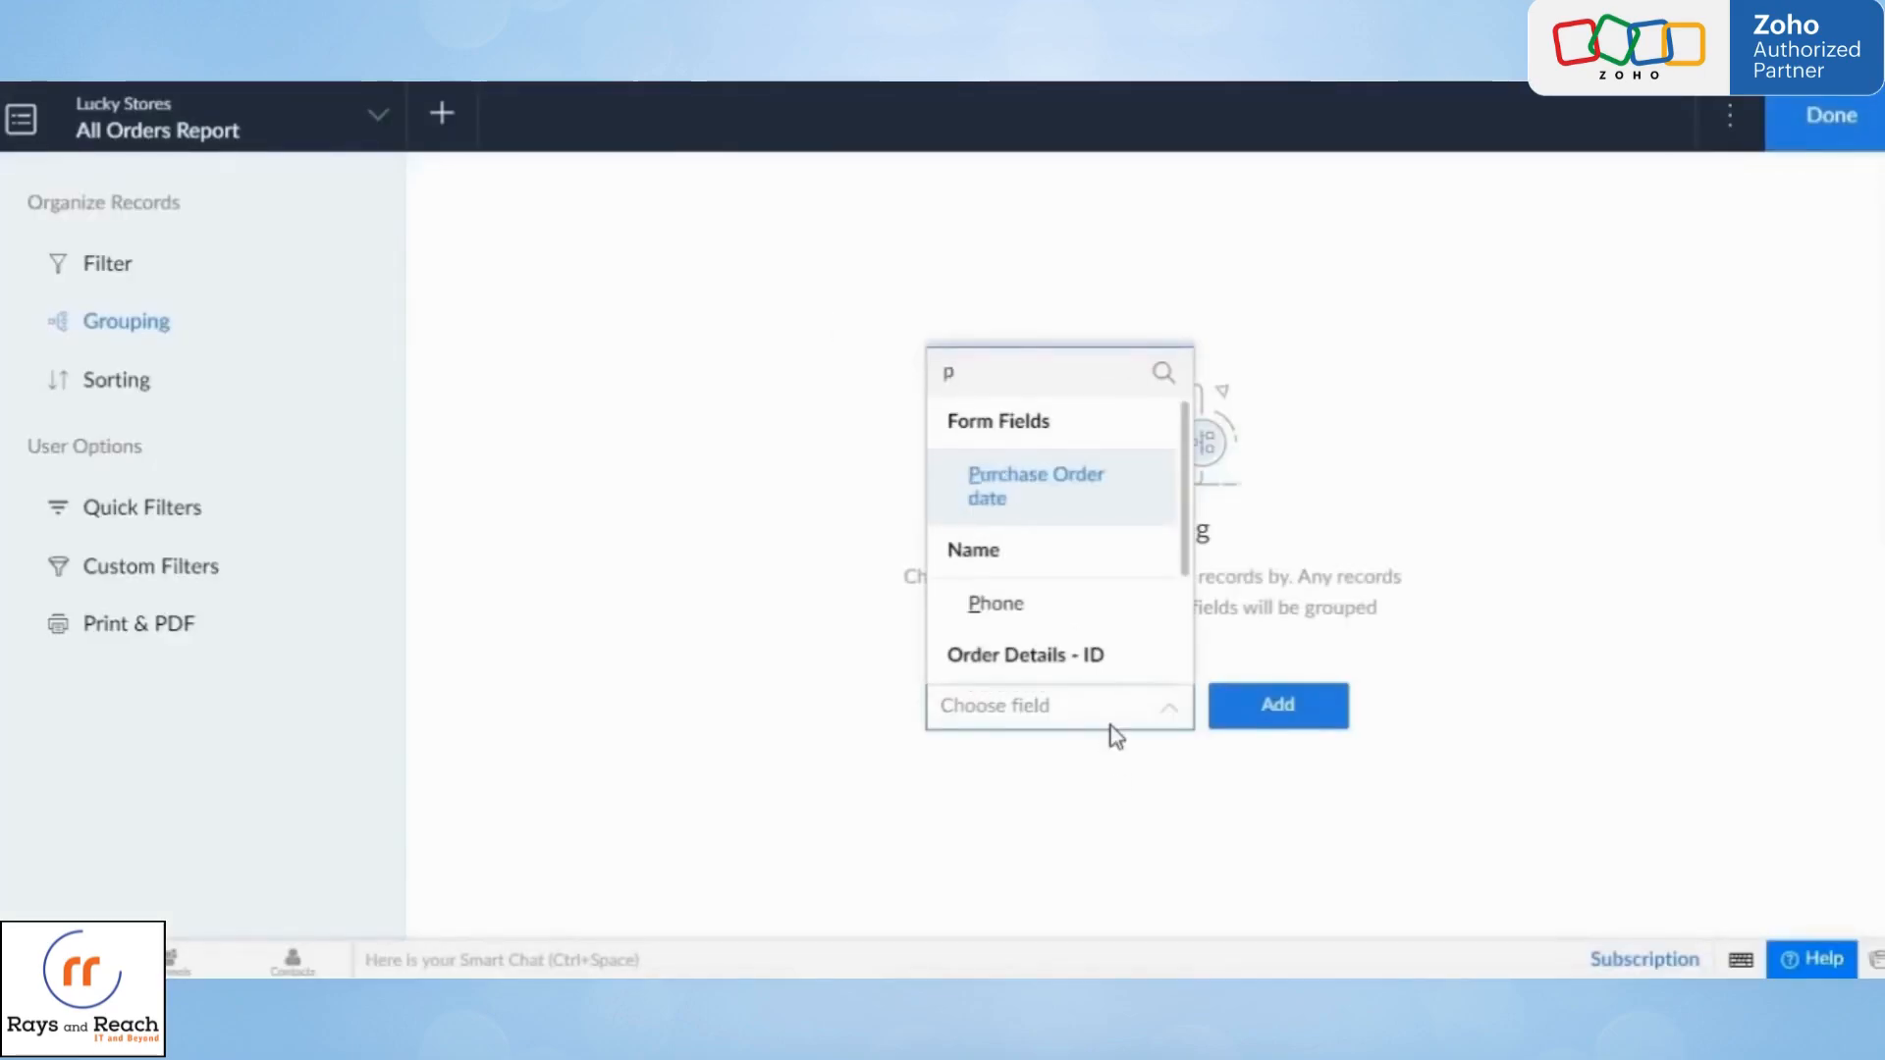
{"action": "left_click", "coordinate": [1070, 476]}
{"action": "left_click", "coordinate": [1277, 722]}
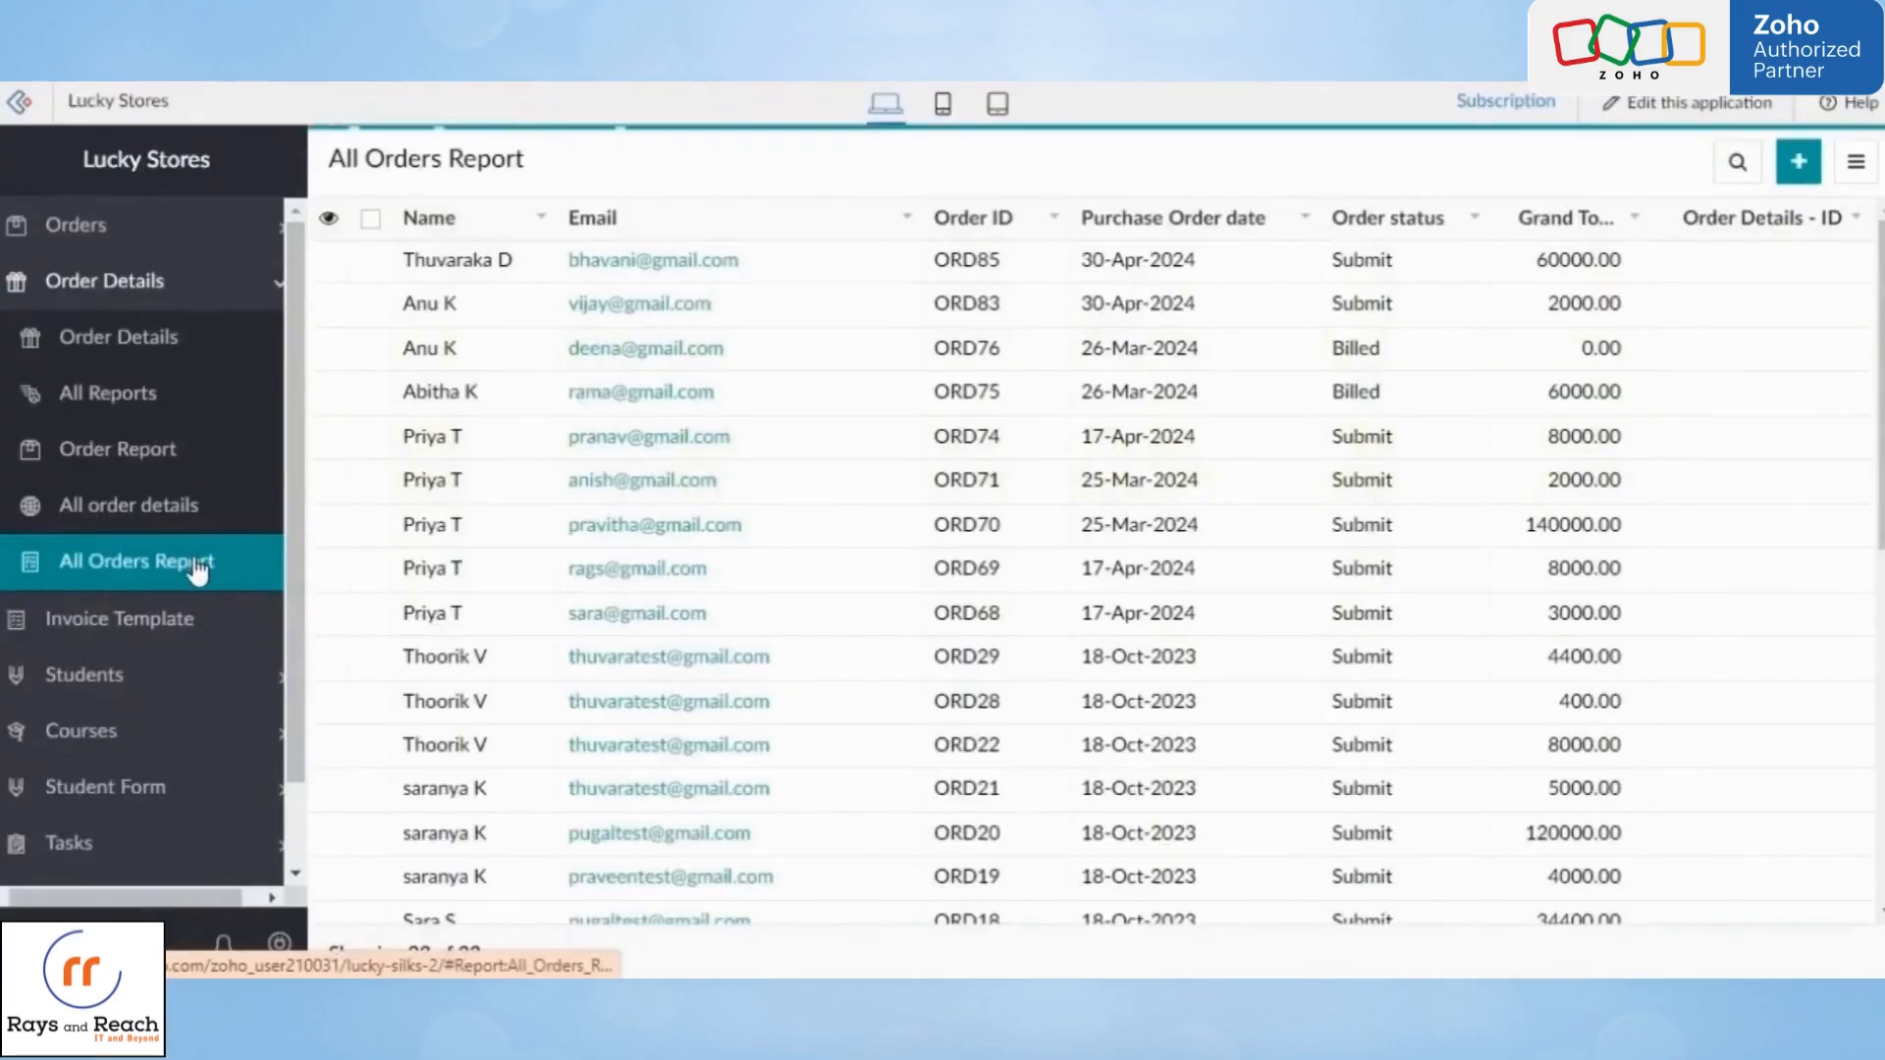
{"action": "left_click", "coordinate": [199, 567]}
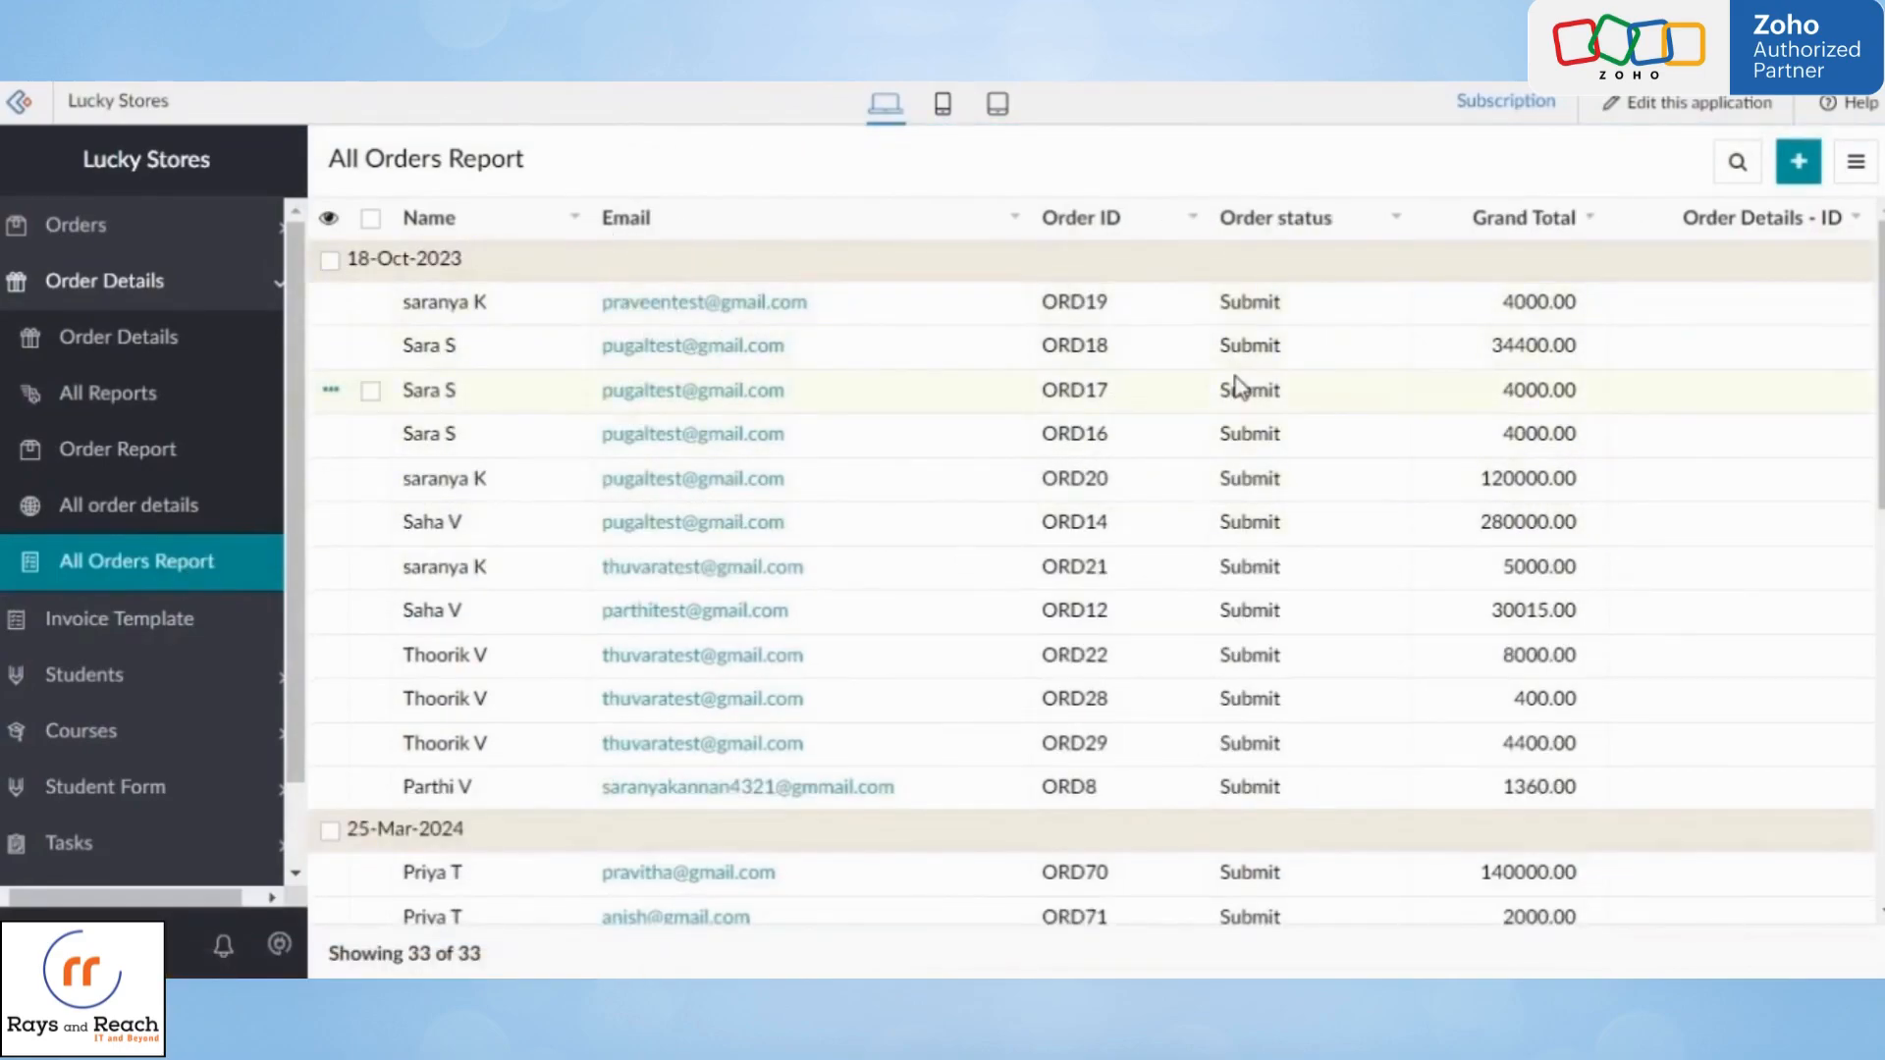
{"action": "scroll", "coordinate": [739, 832], "scroll_direction": "down", "scroll_amount": 1}
{"action": "scroll", "coordinate": [739, 832], "scroll_direction": "down", "scroll_amount": 5}
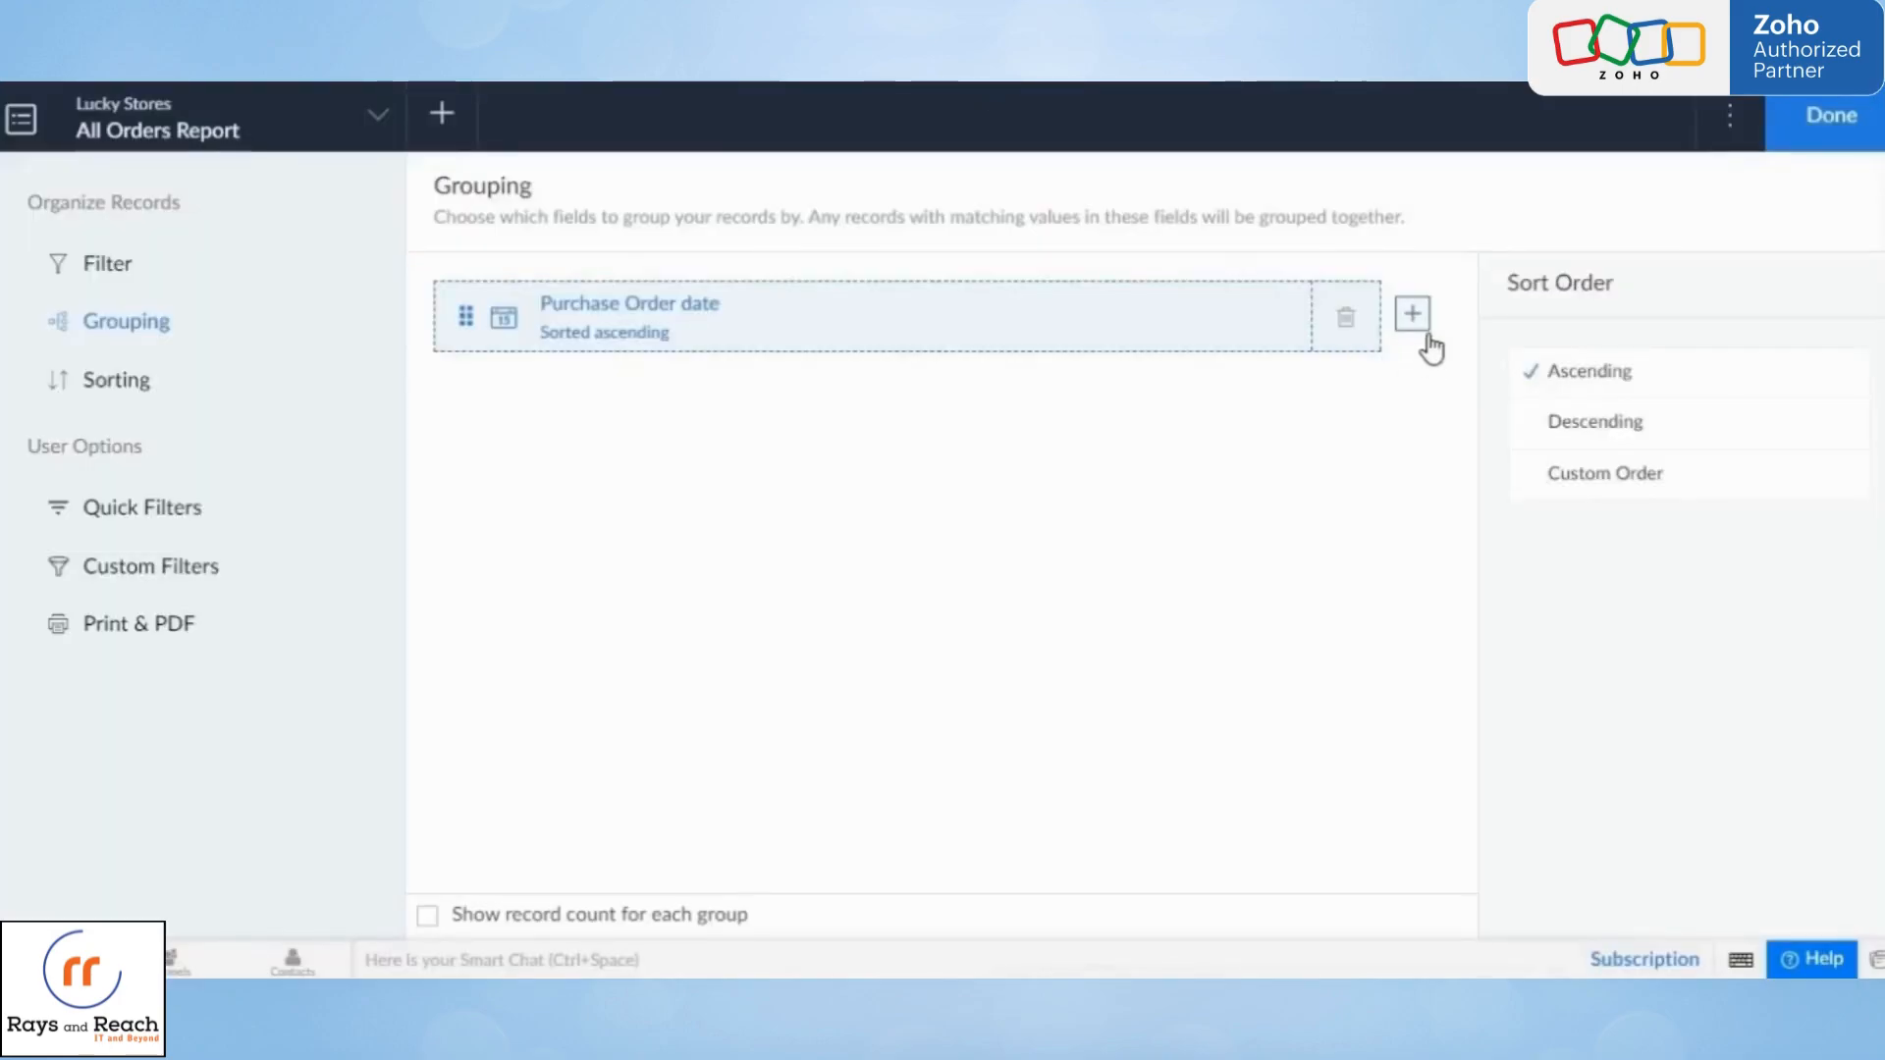
- Add Order status as a second grouping field under Purchase Order date
{"action": "left_click", "coordinate": [1413, 315]}
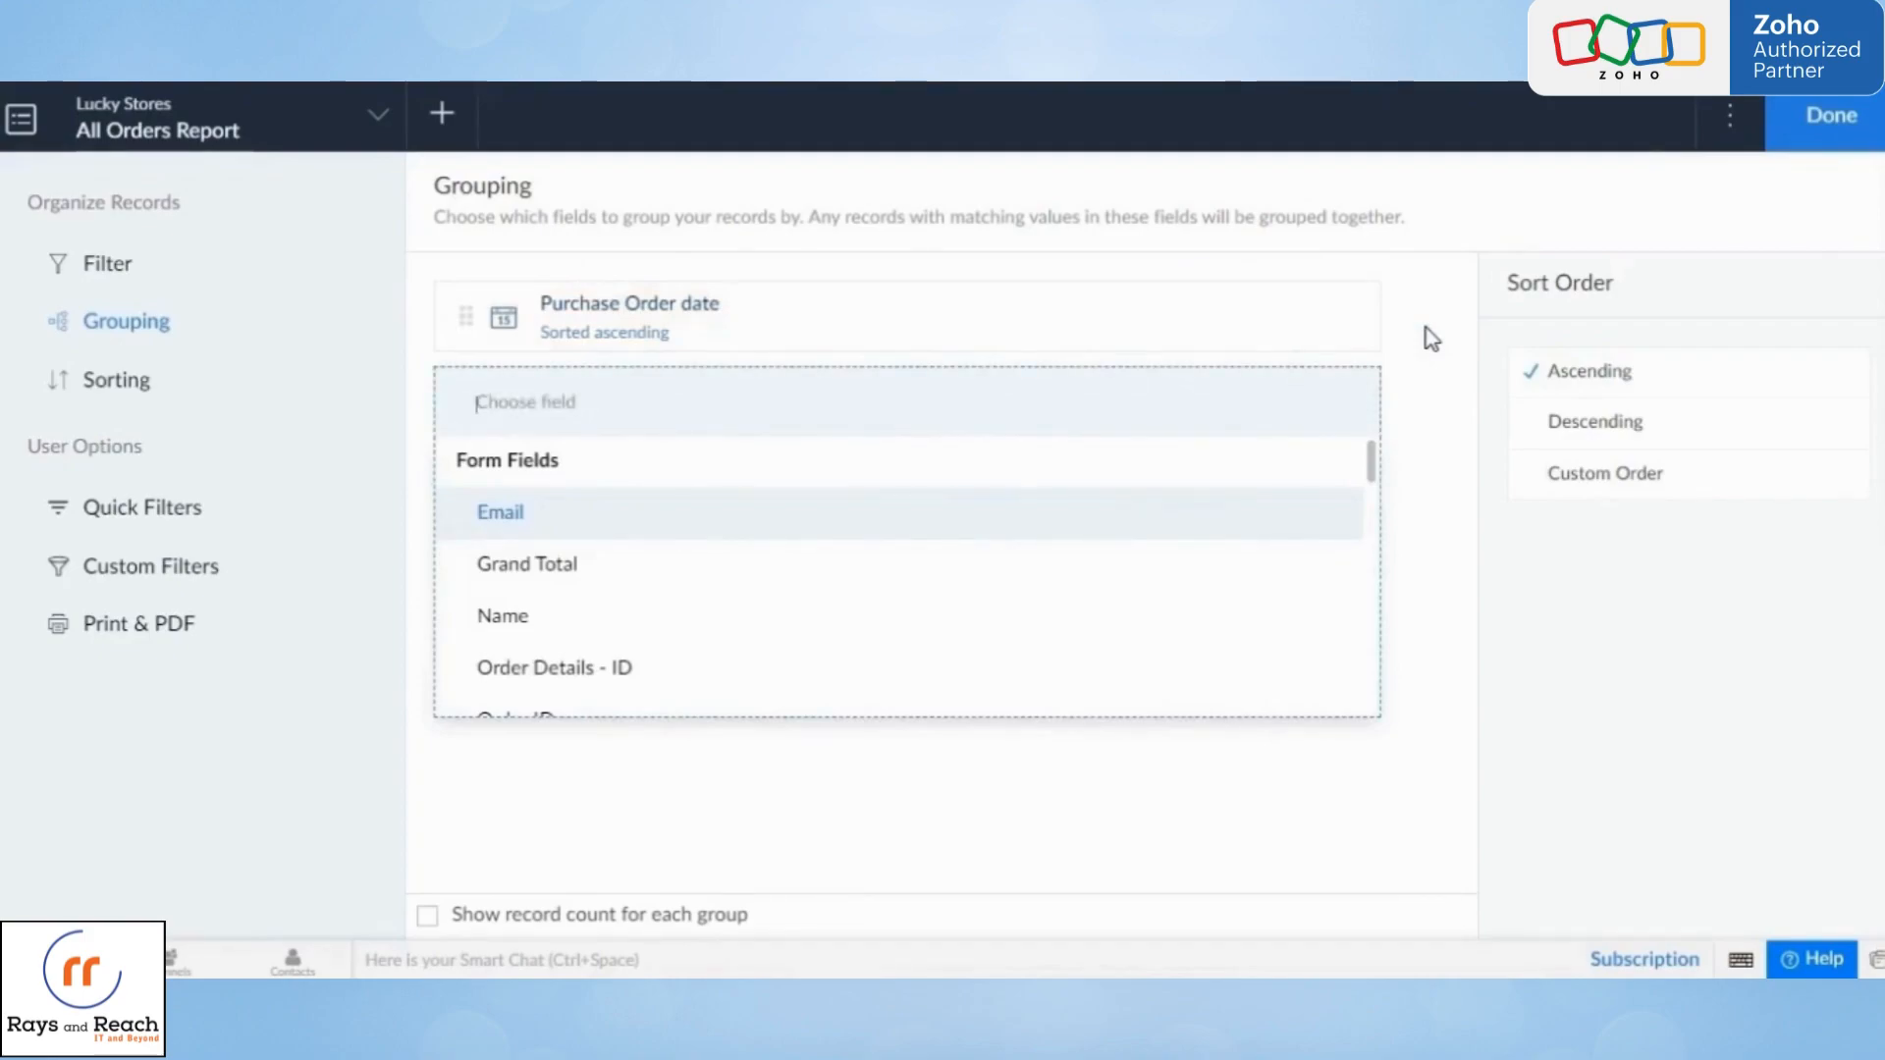
{"action": "type", "text": "st"}
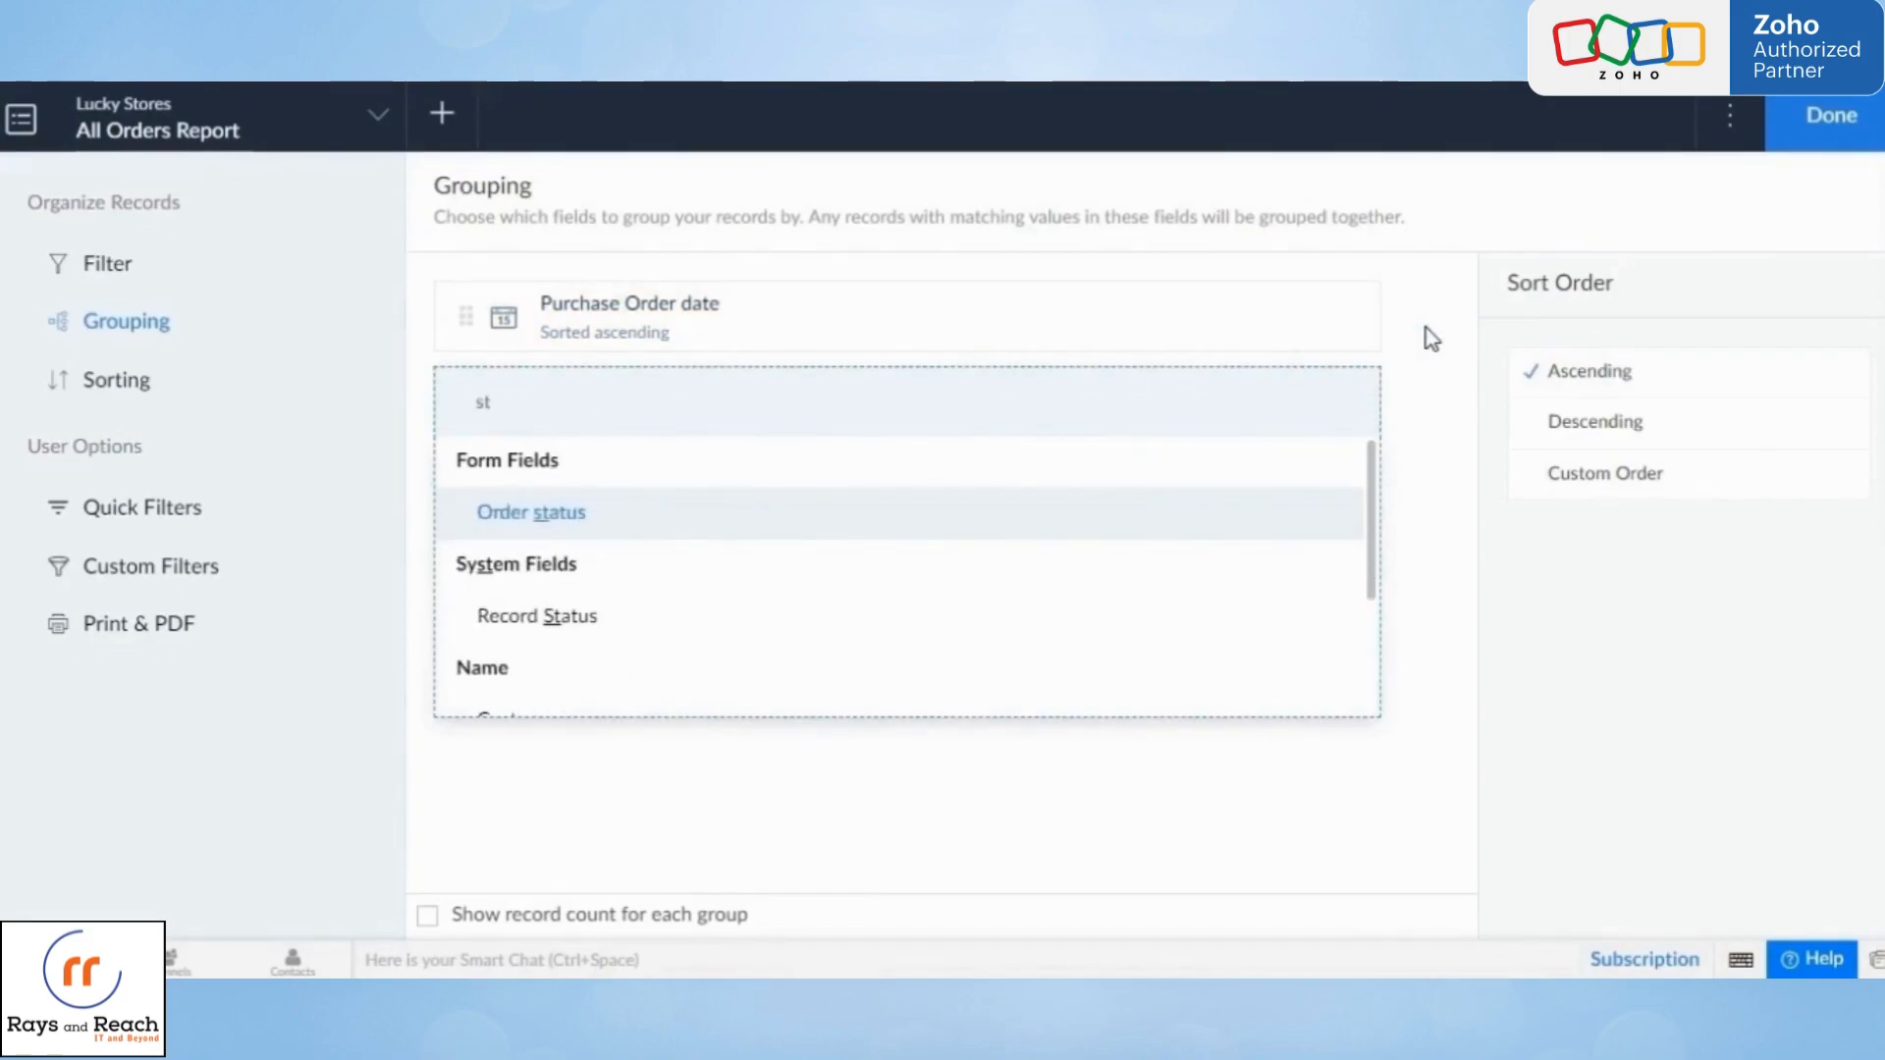
{"action": "left_click", "coordinate": [1012, 511]}
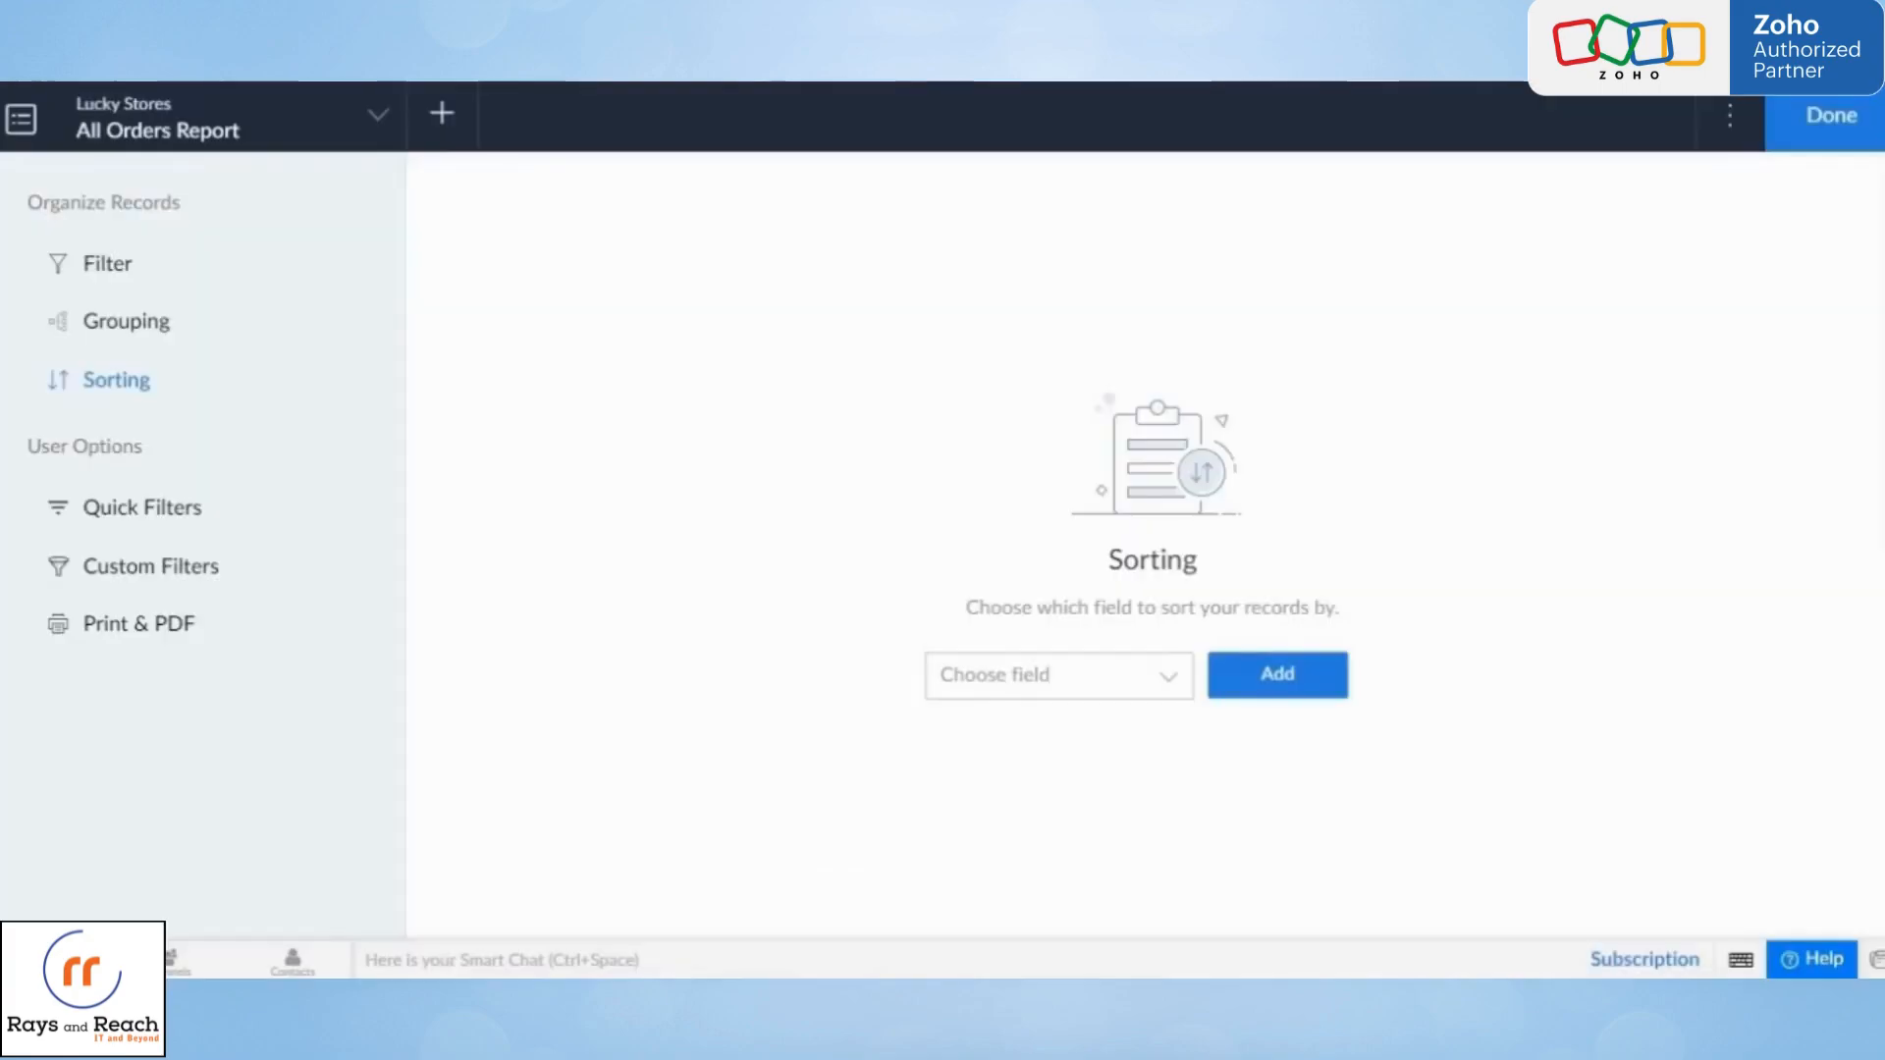
- Sort the All Orders Report by Added Time and reload the live report to check the row order
{"action": "left_click", "coordinate": [1082, 695]}
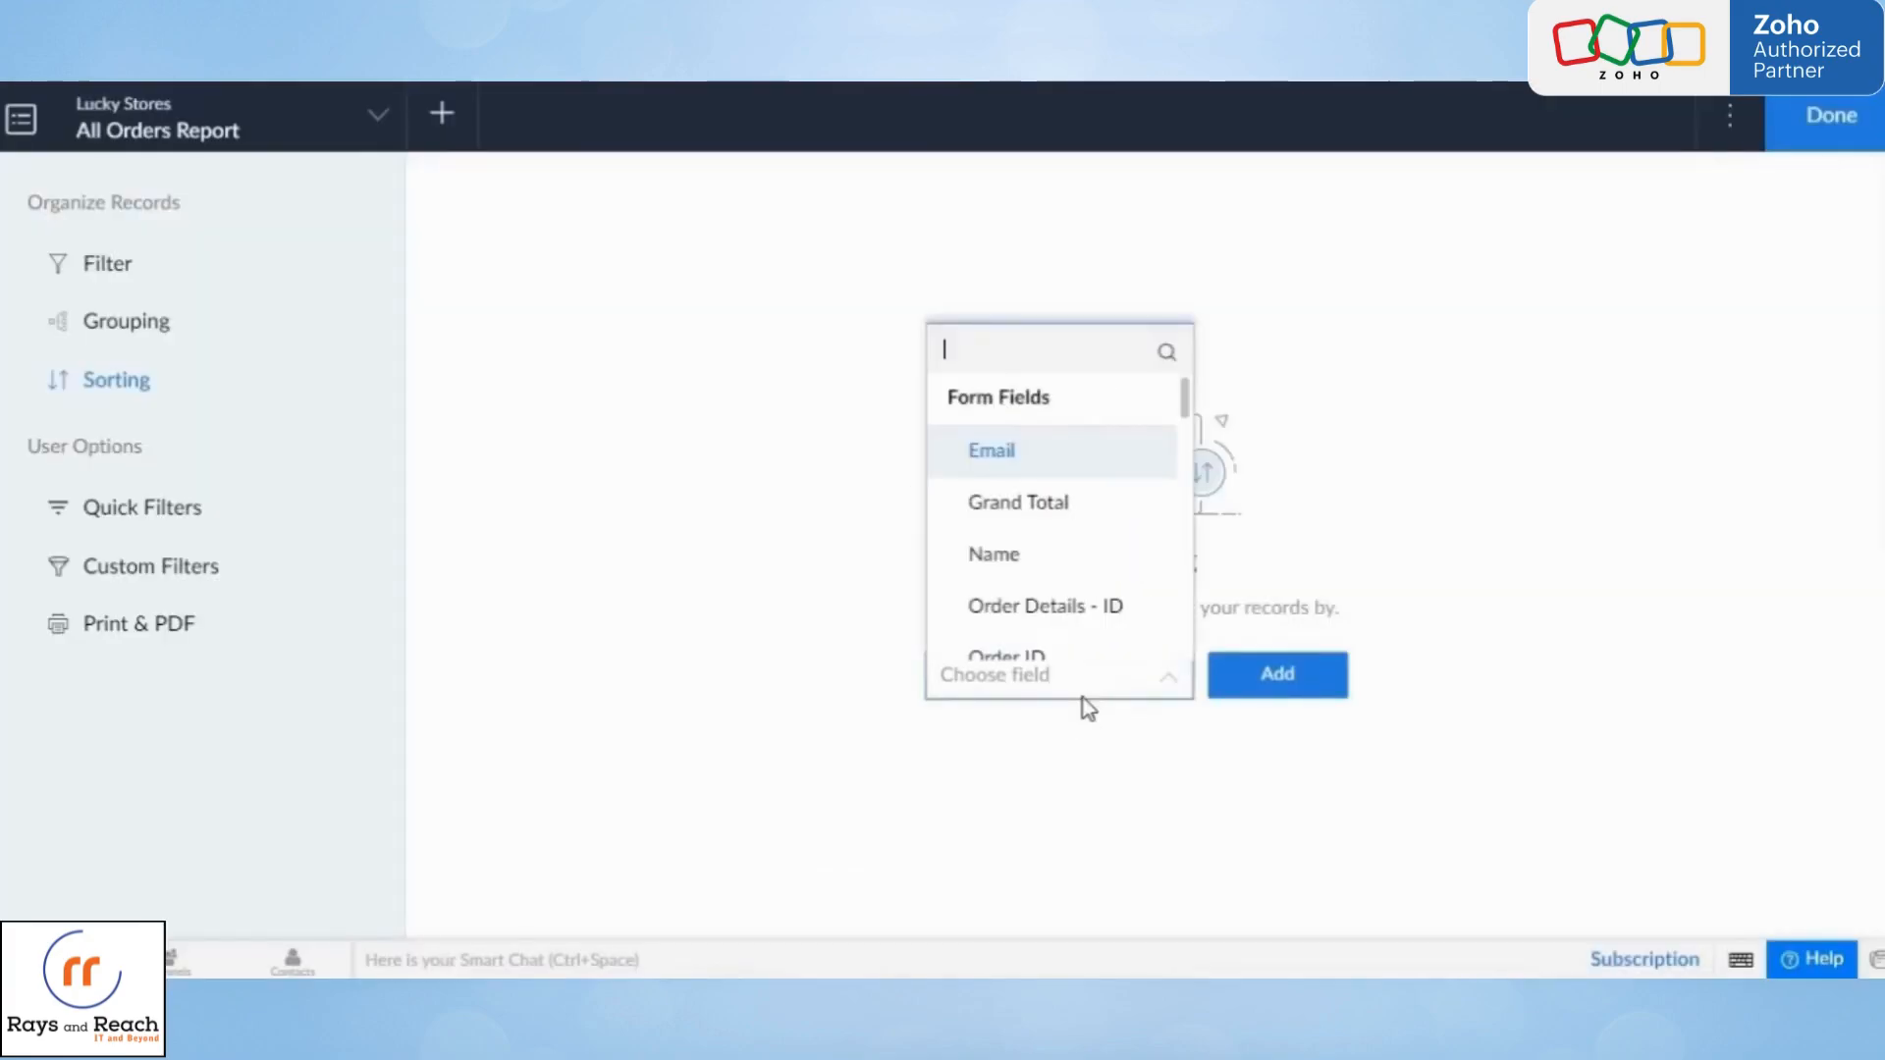
{"action": "type", "text": "add"}
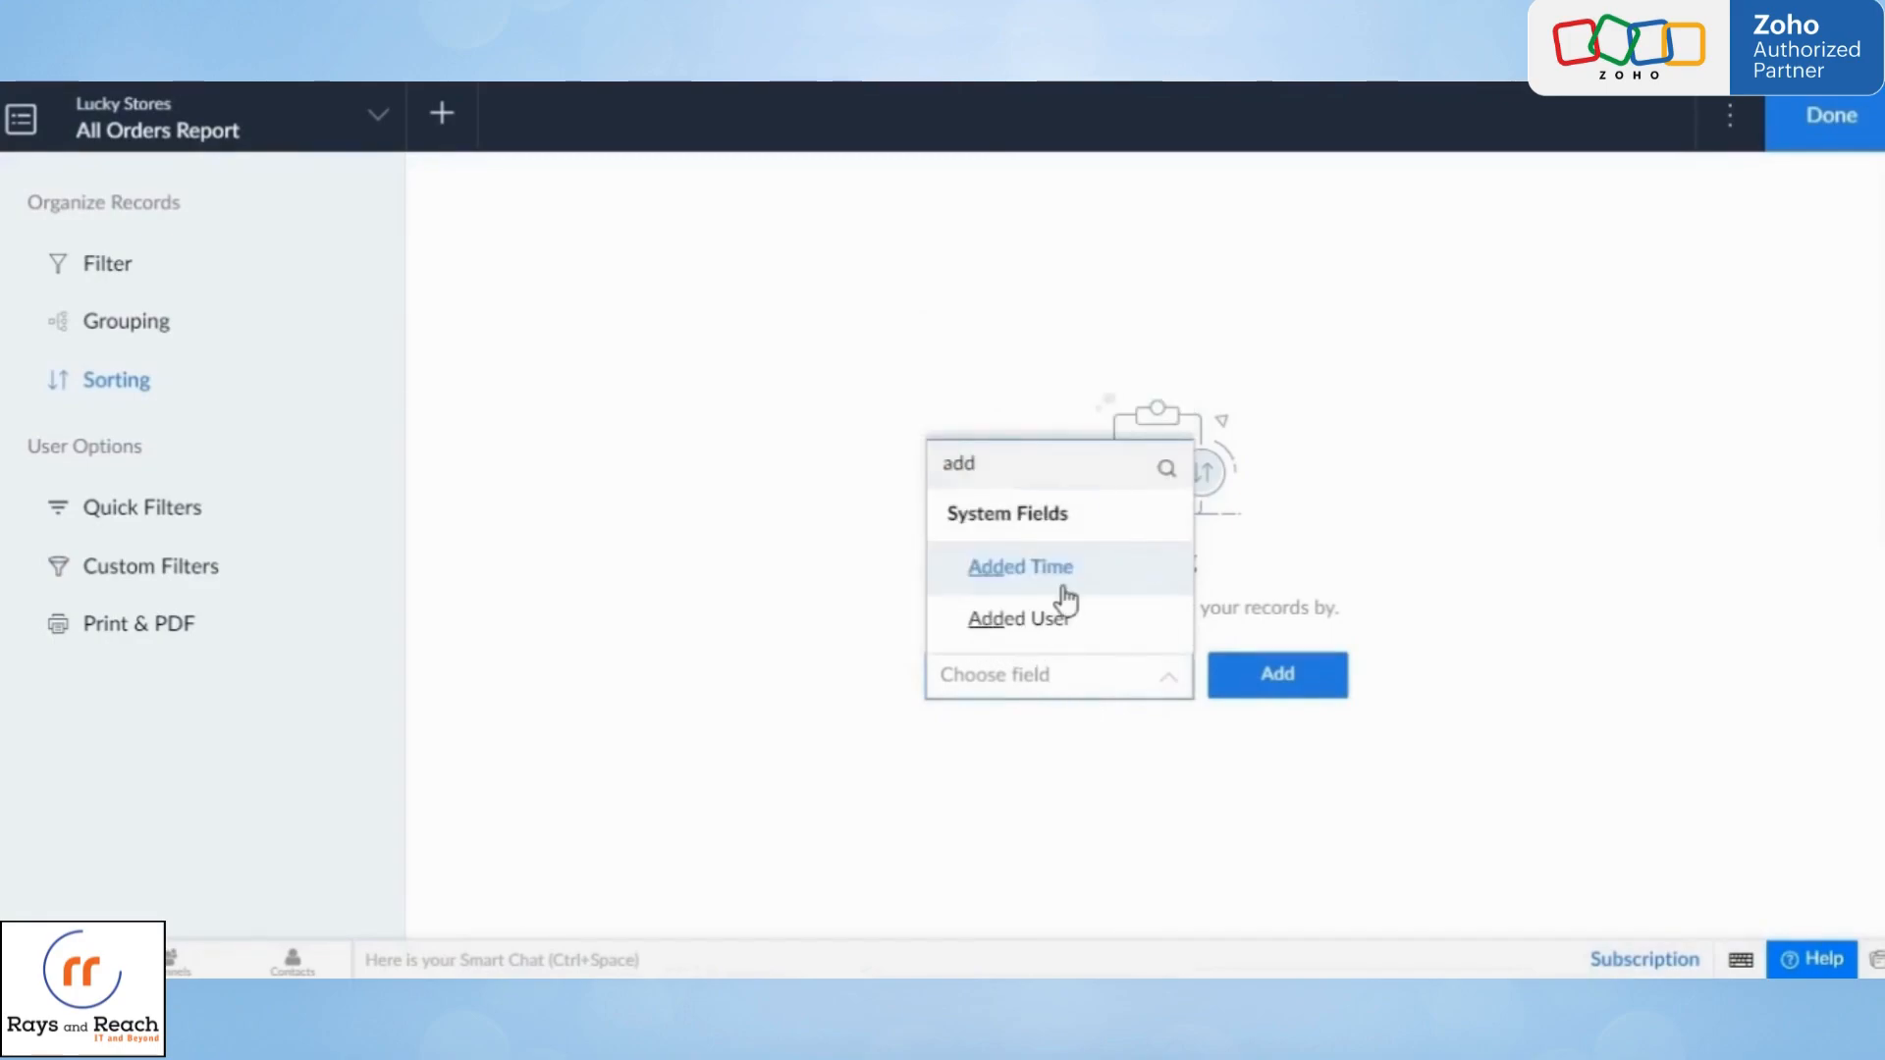
{"action": "left_click", "coordinate": [1065, 594]}
{"action": "left_click", "coordinate": [1265, 684]}
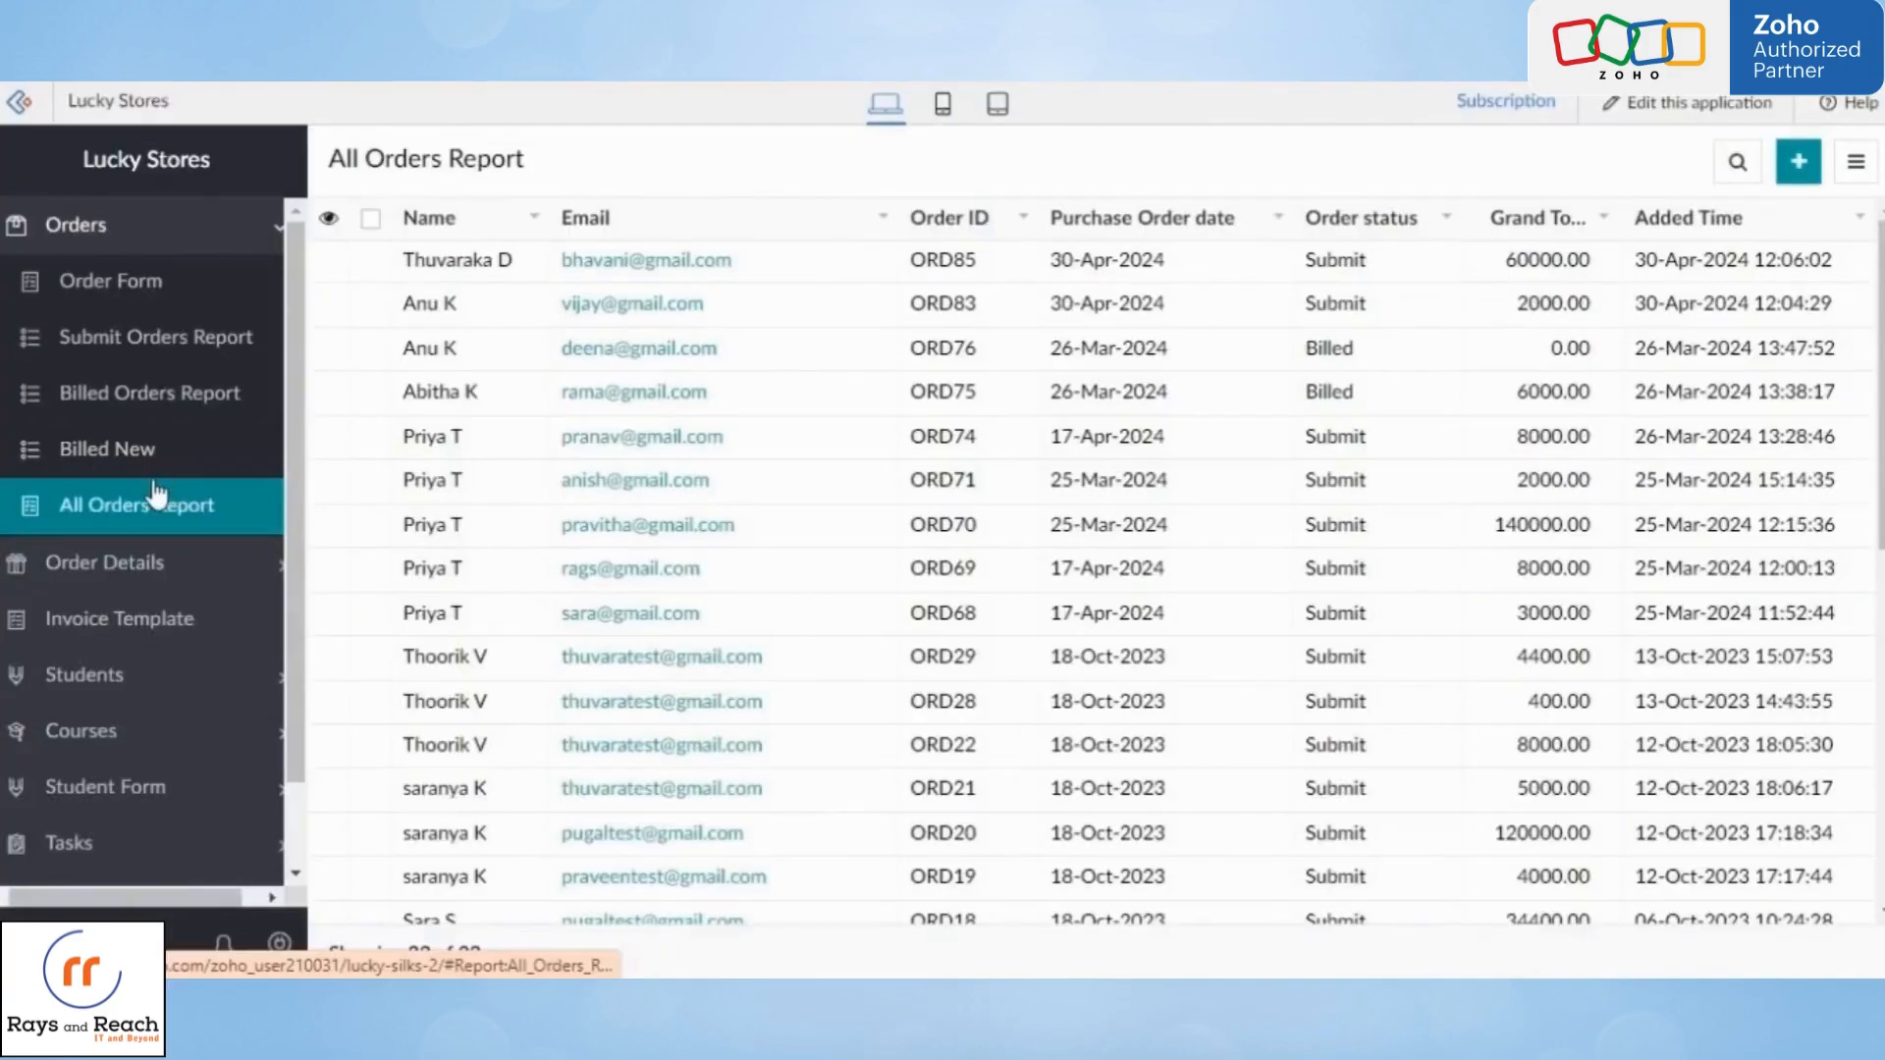
{"action": "left_click", "coordinate": [155, 493]}
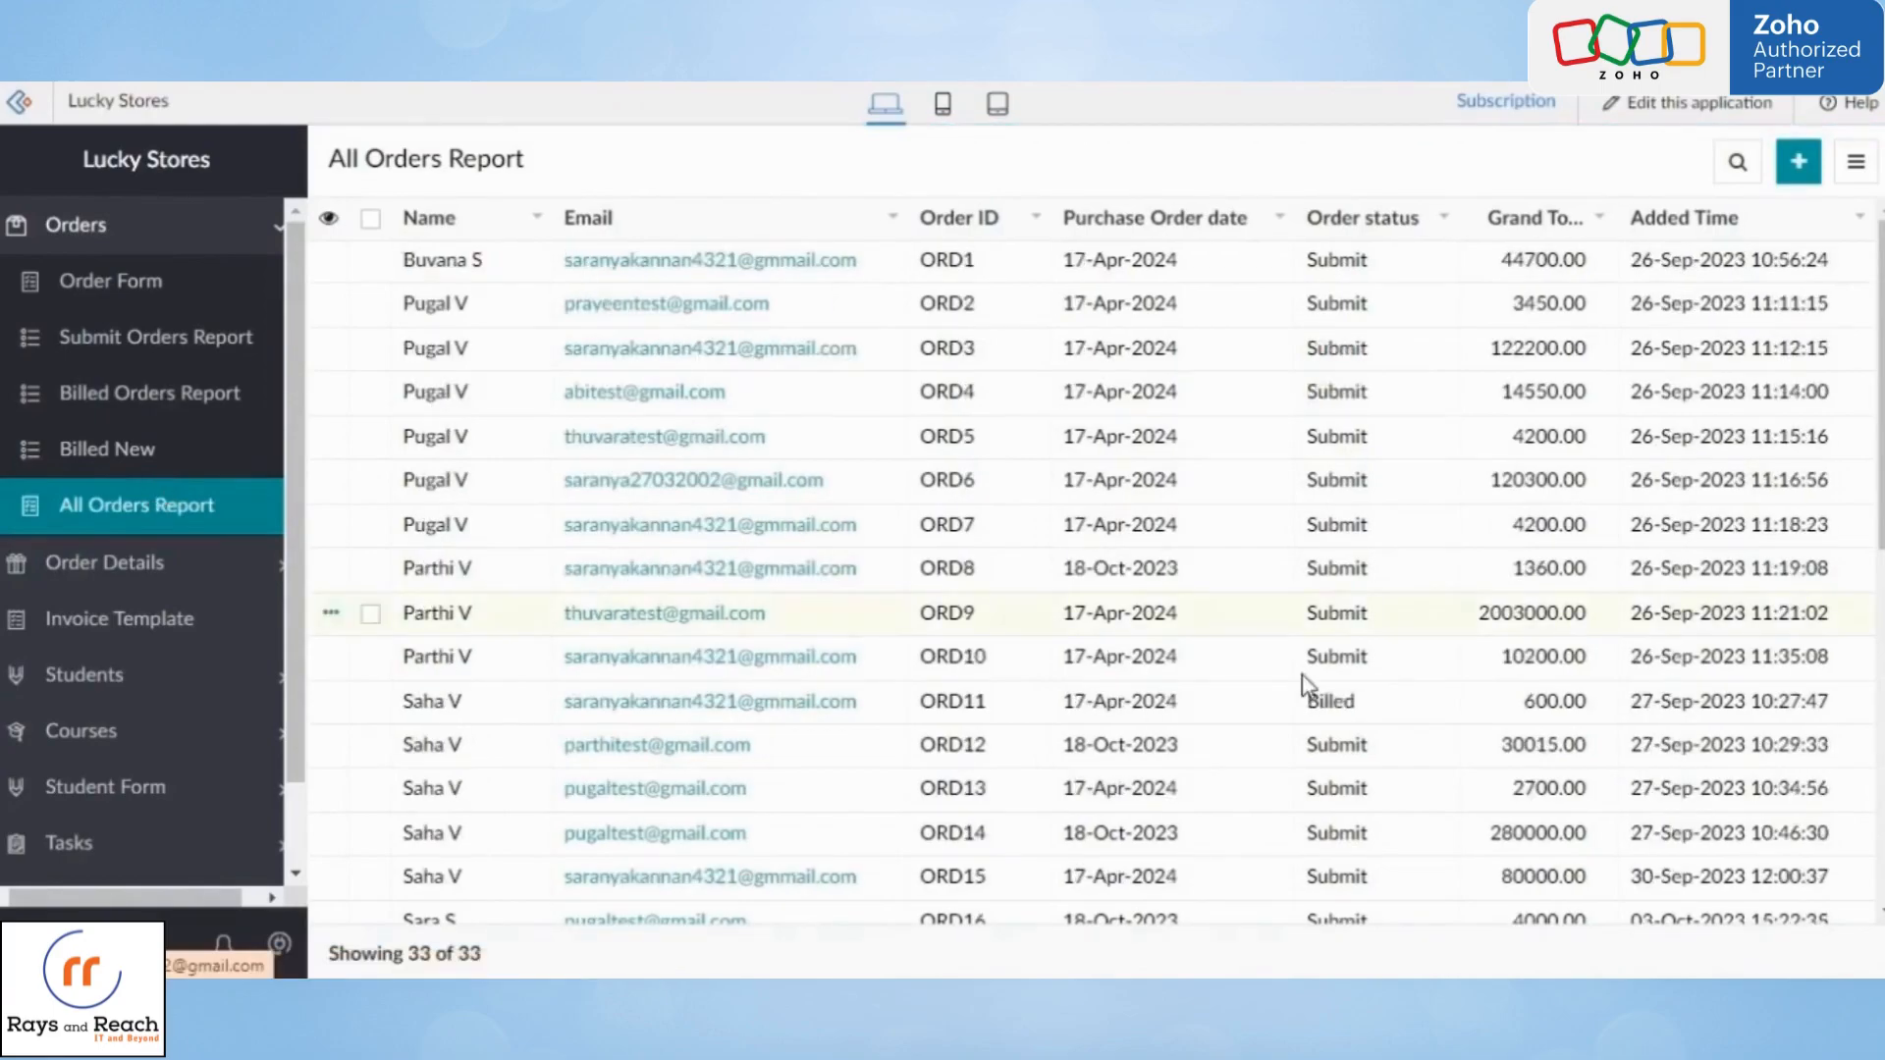
{"action": "scroll", "coordinate": [1737, 729], "scroll_direction": "down", "scroll_amount": 8}
{"action": "scroll", "coordinate": [1739, 730], "scroll_direction": "up", "scroll_amount": 4}
{"action": "scroll", "coordinate": [1740, 729], "scroll_direction": "up", "scroll_amount": 4}
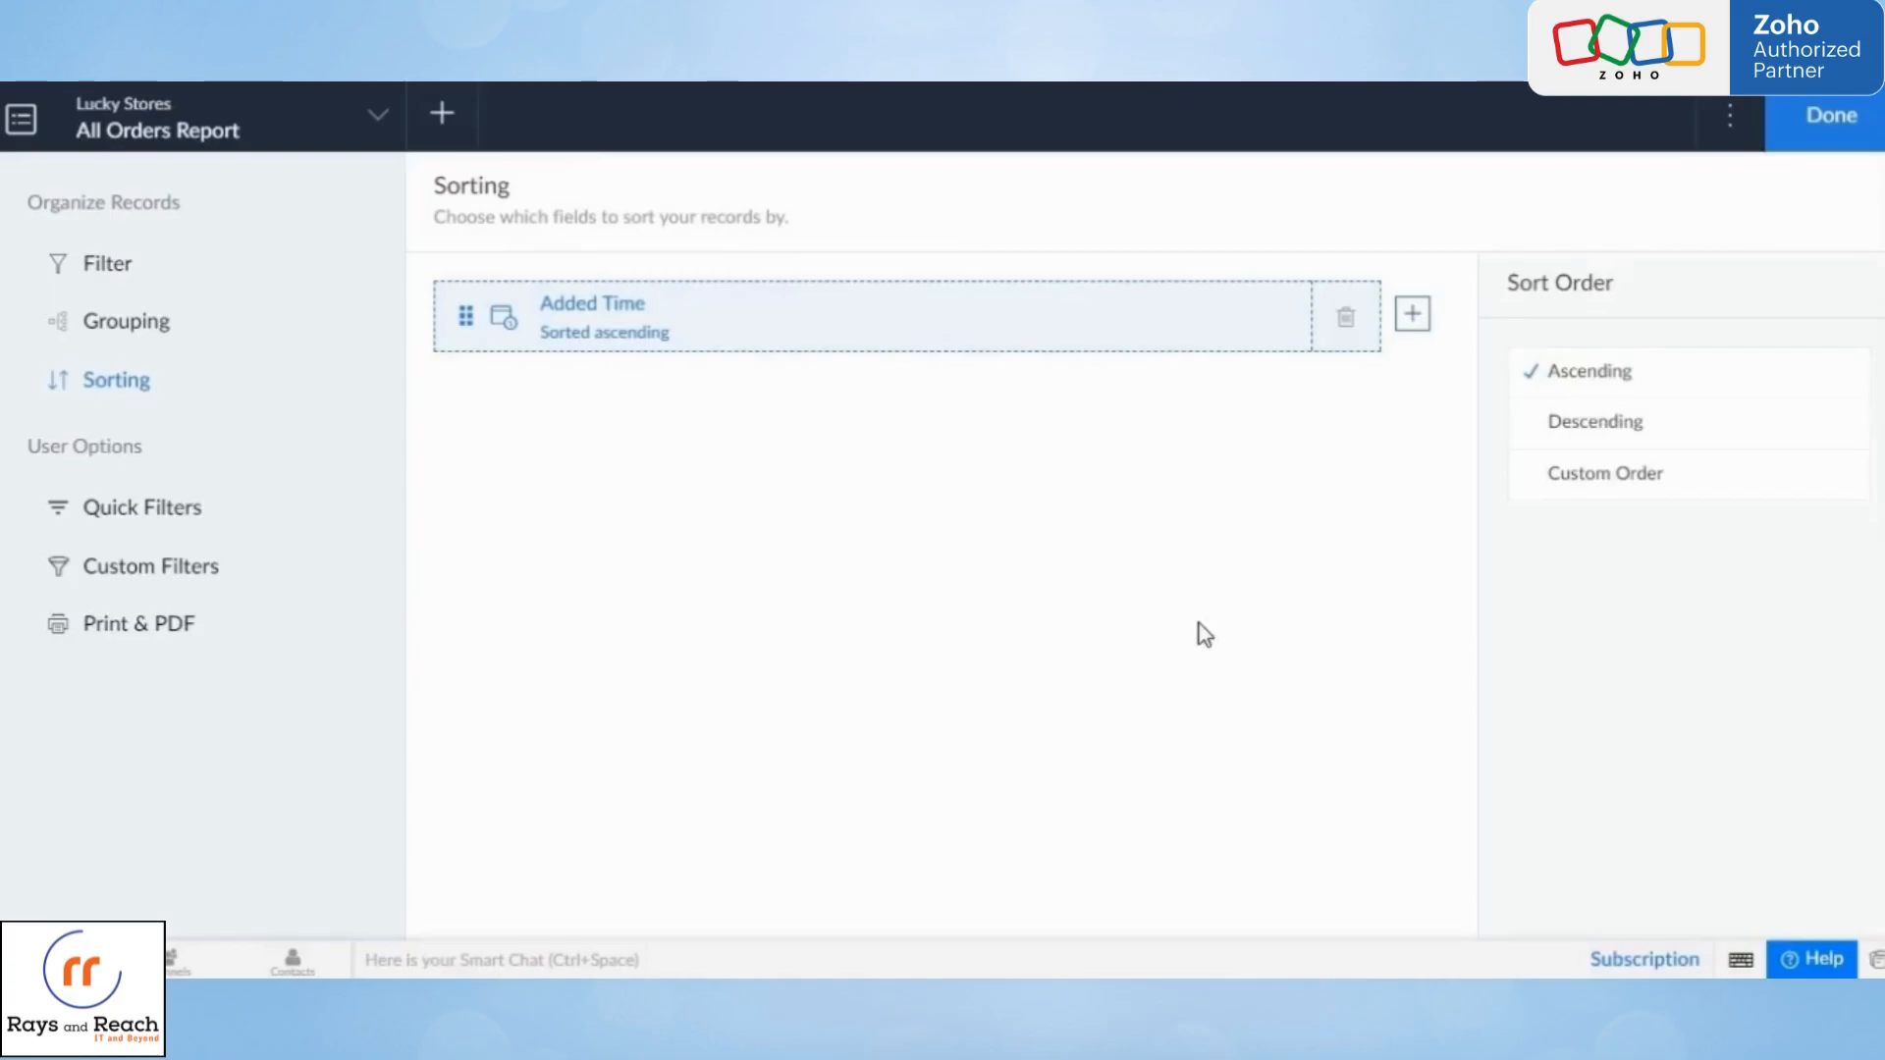
- Set the Added Time sort order to Descending and reload the report to review the rows
{"action": "left_click", "coordinate": [1578, 424]}
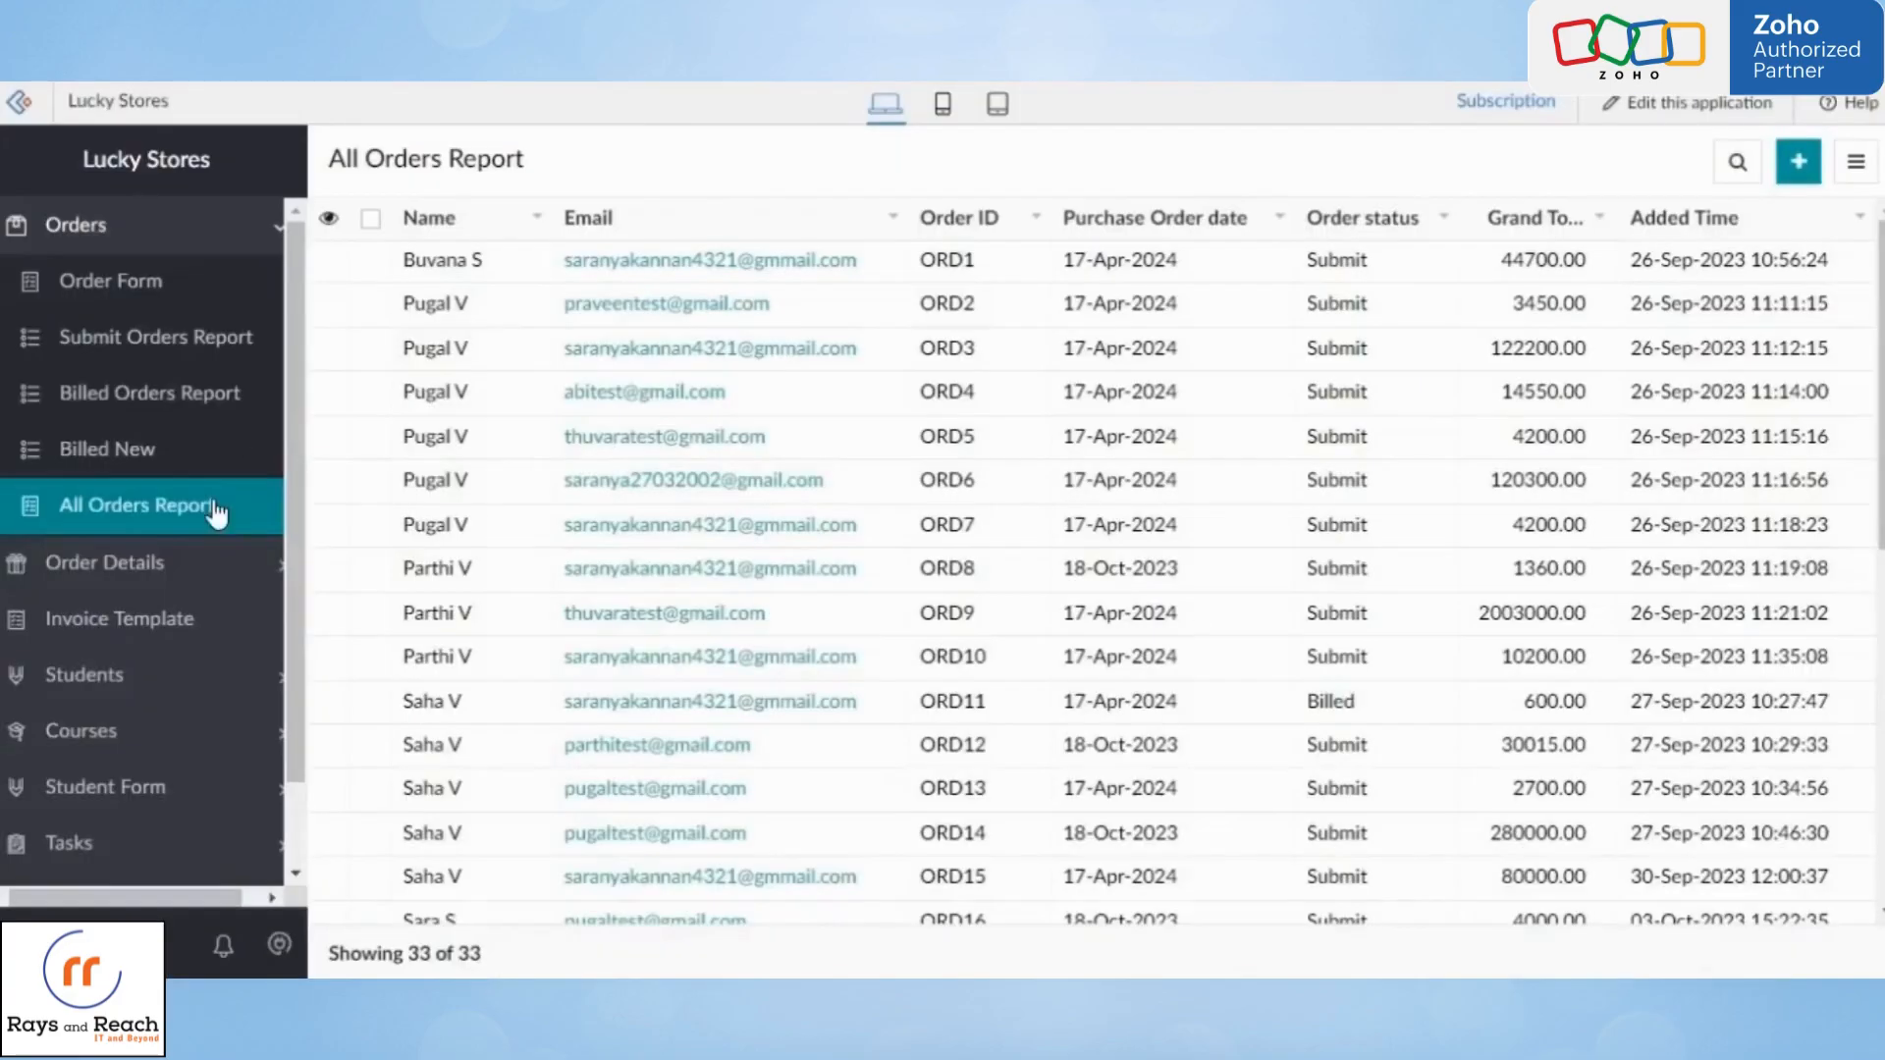
{"action": "left_click", "coordinate": [214, 508]}
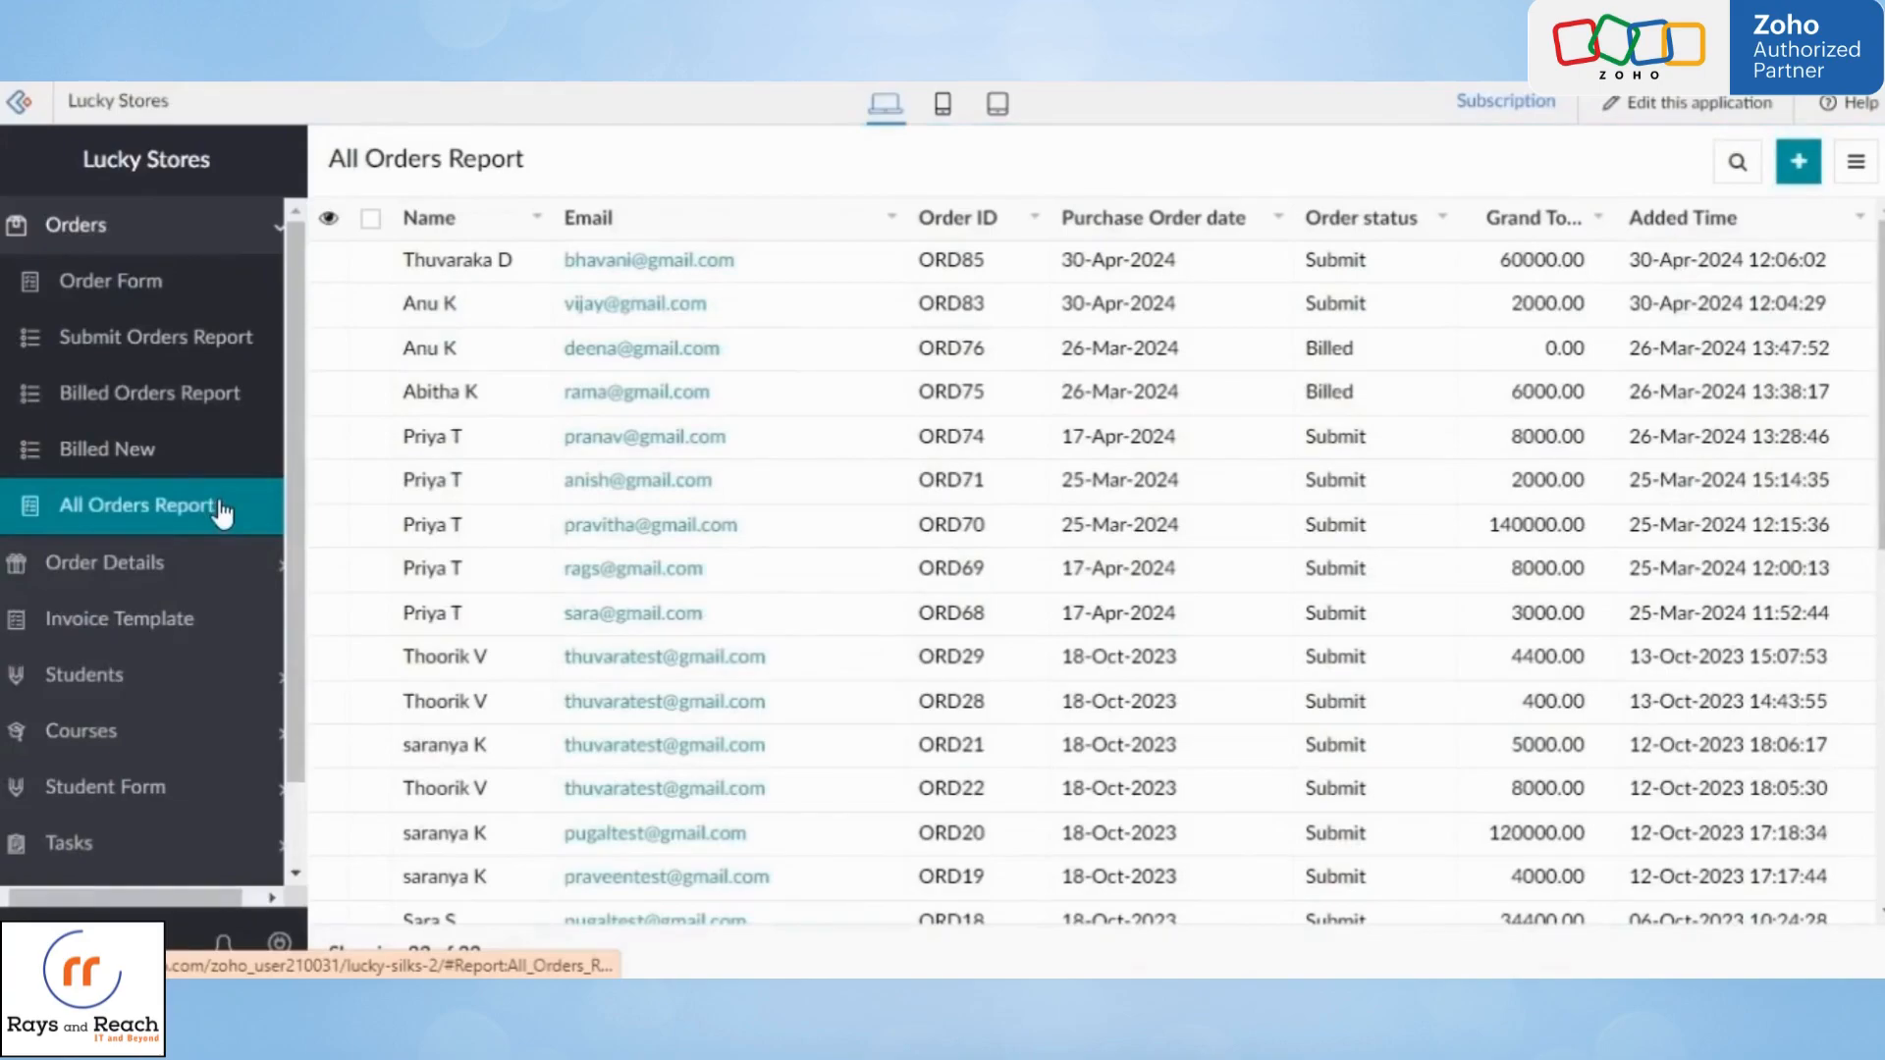
{"action": "scroll", "coordinate": [1758, 799], "scroll_direction": "down", "scroll_amount": 8}
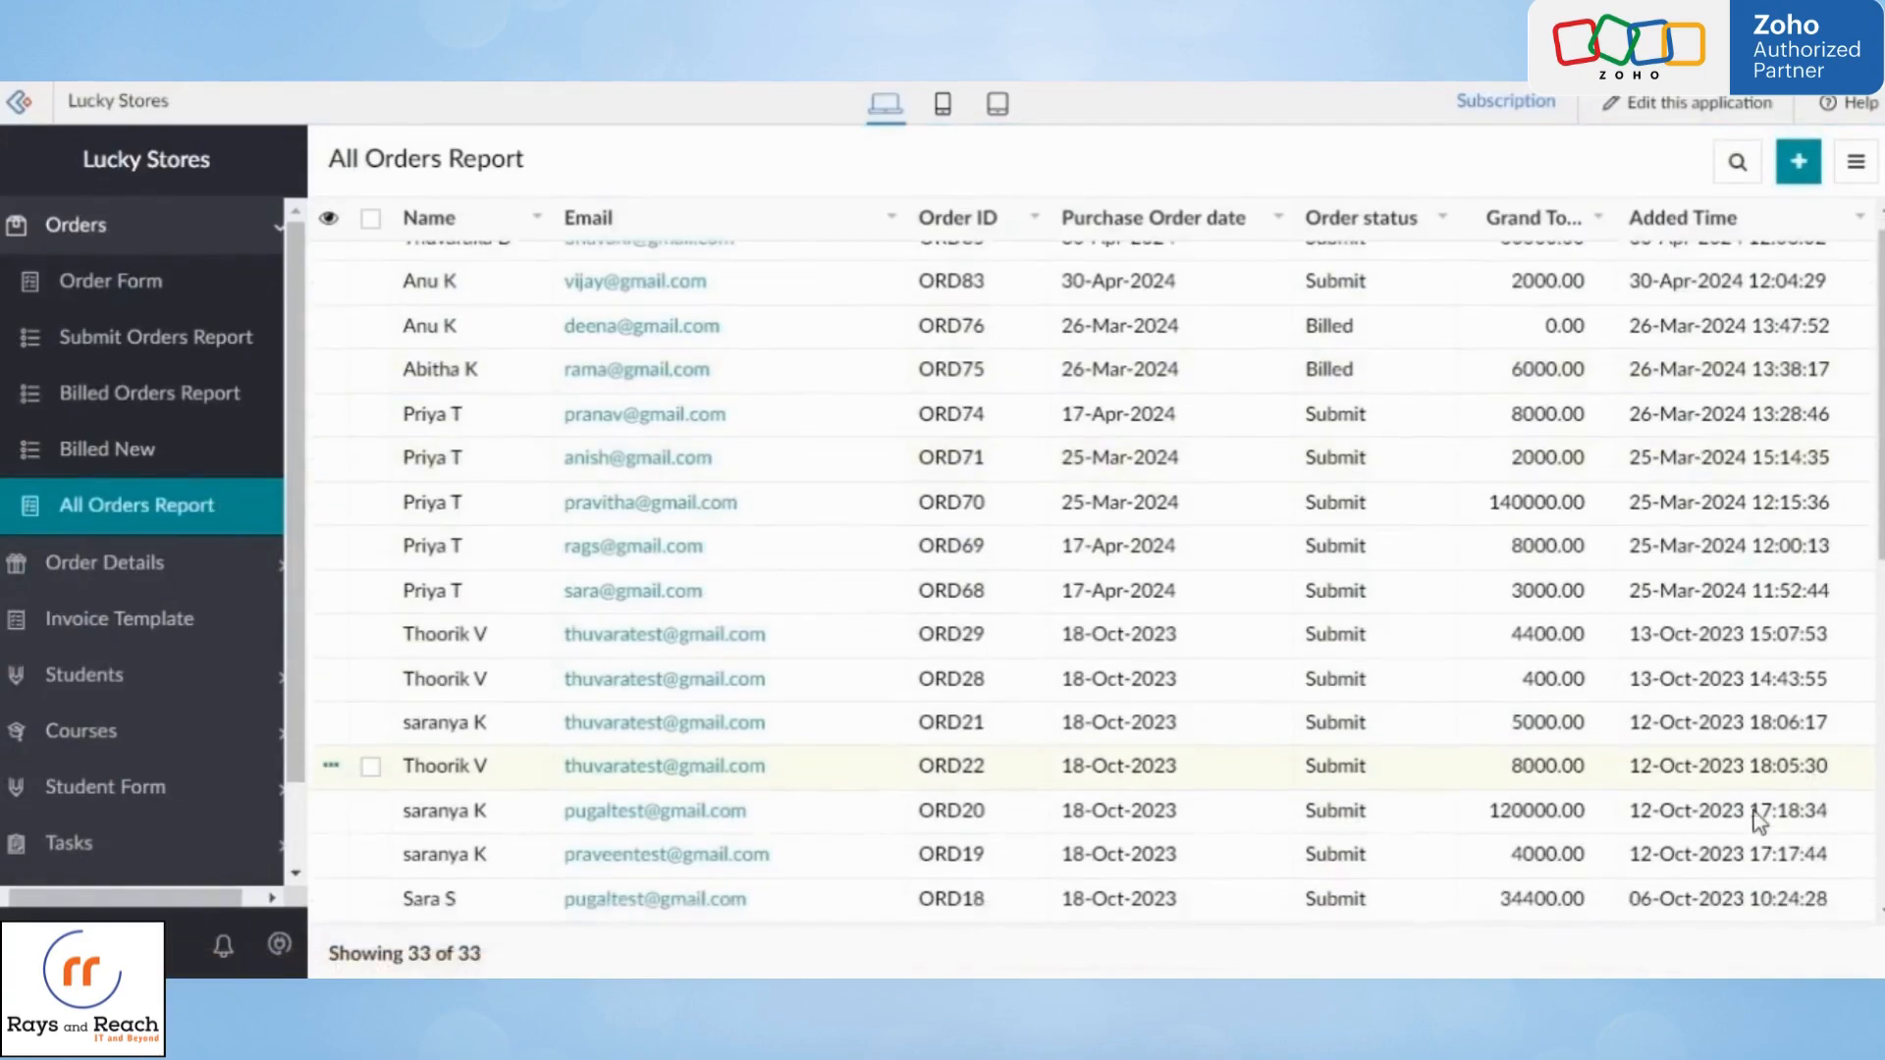
{"action": "scroll", "coordinate": [1758, 822], "scroll_direction": "up", "scroll_amount": 8}
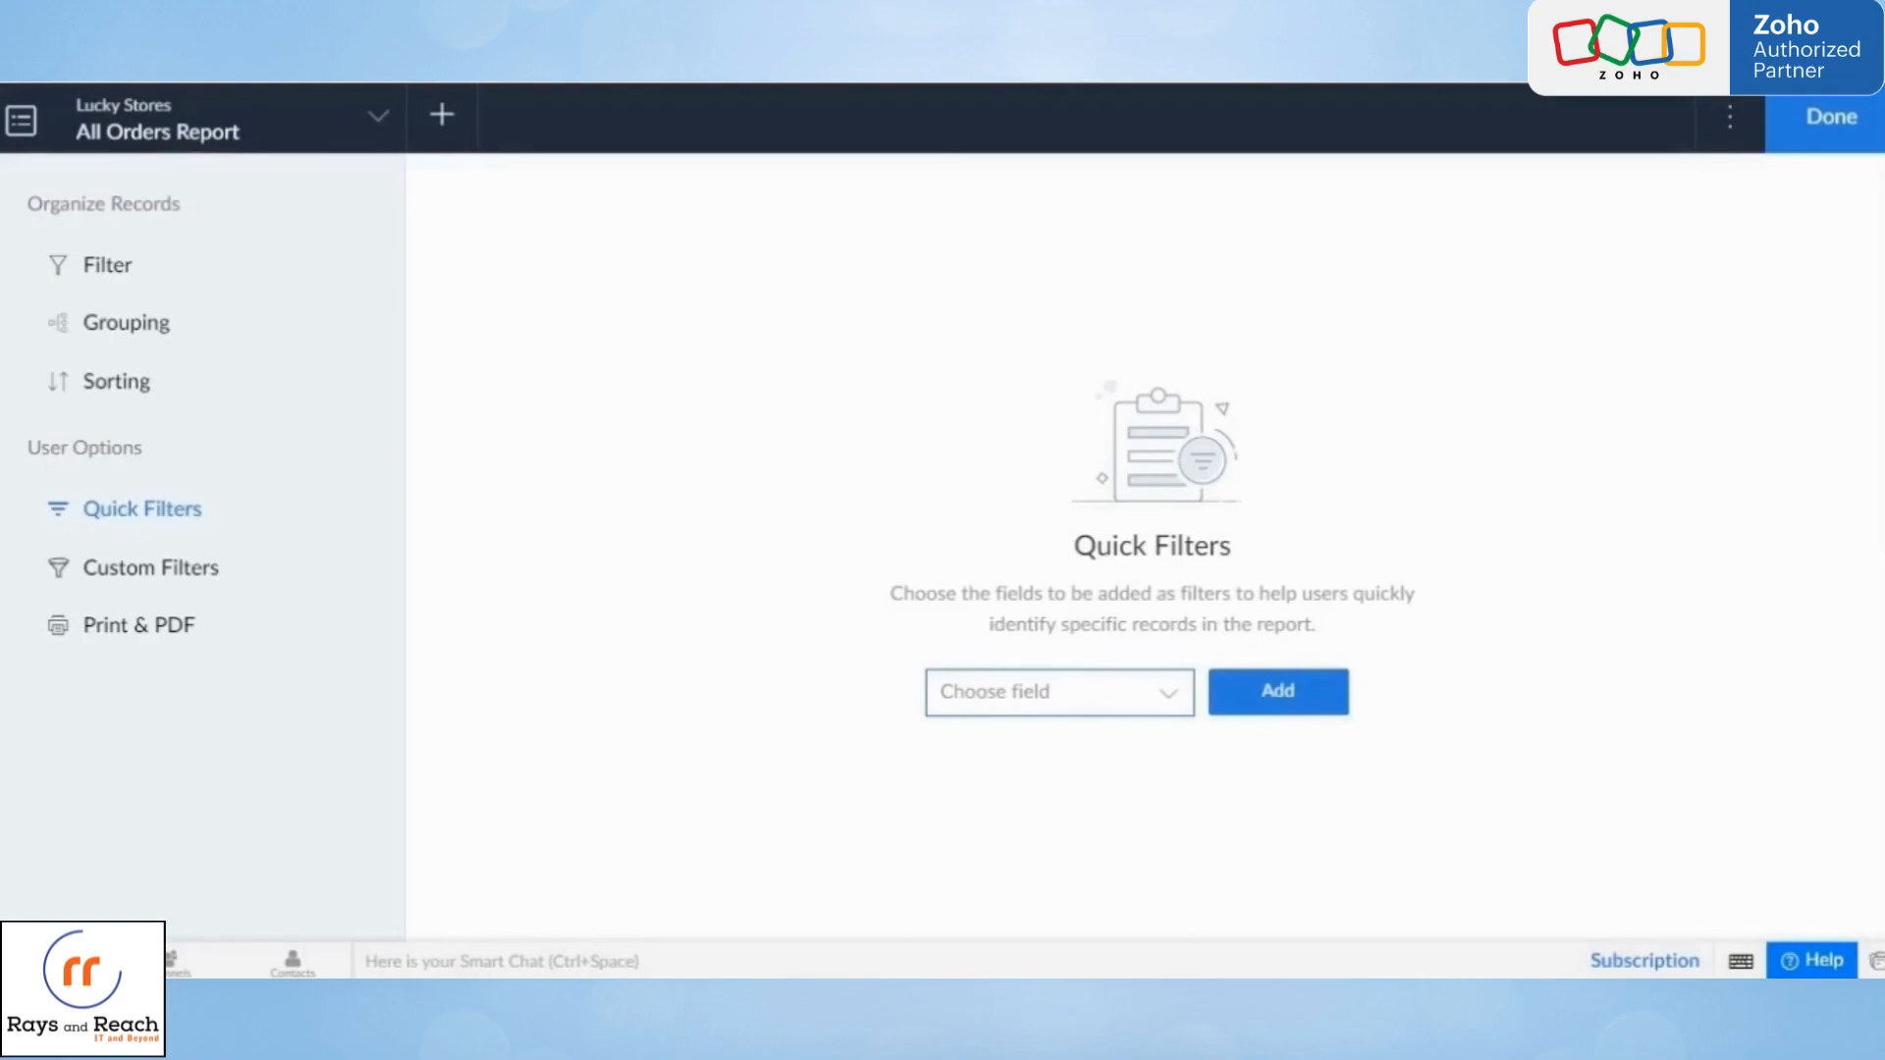
- Add the Name field as a quick filter for the All Orders Report
{"action": "left_click", "coordinate": [1051, 691]}
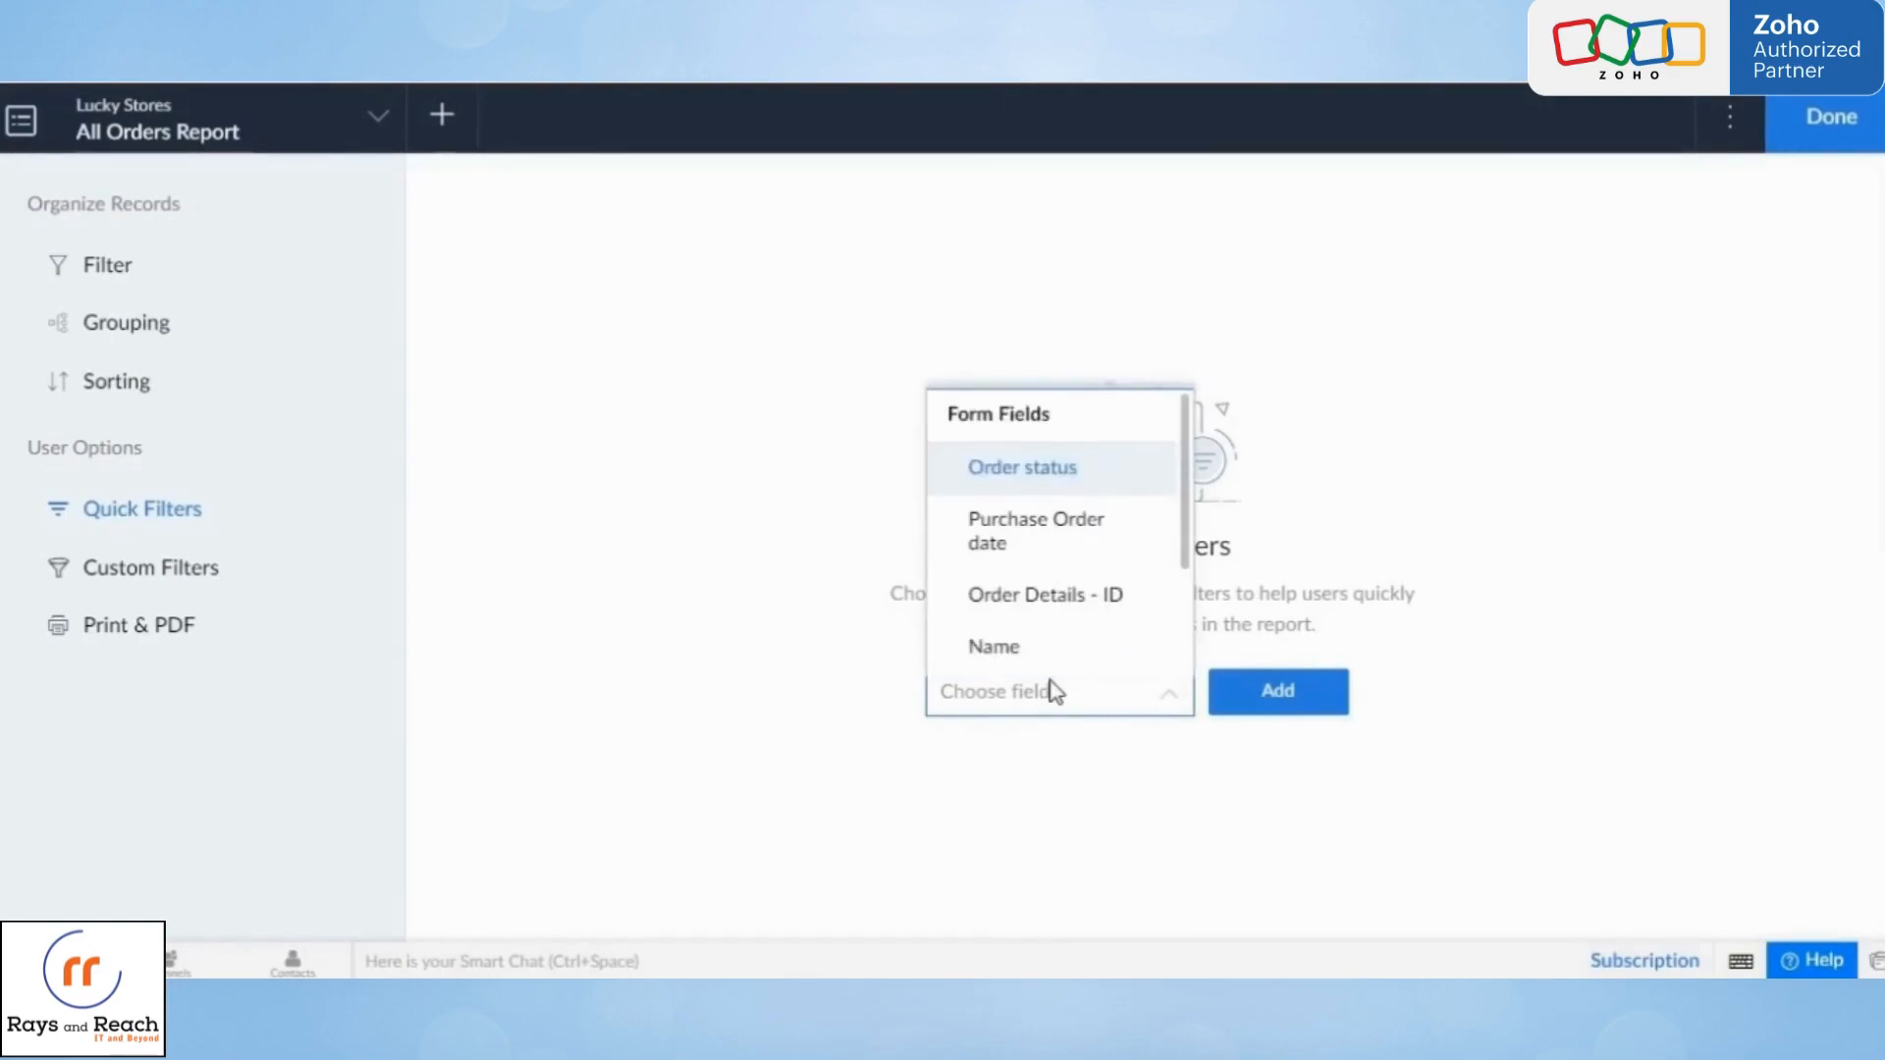
{"action": "left_click", "coordinate": [1043, 653]}
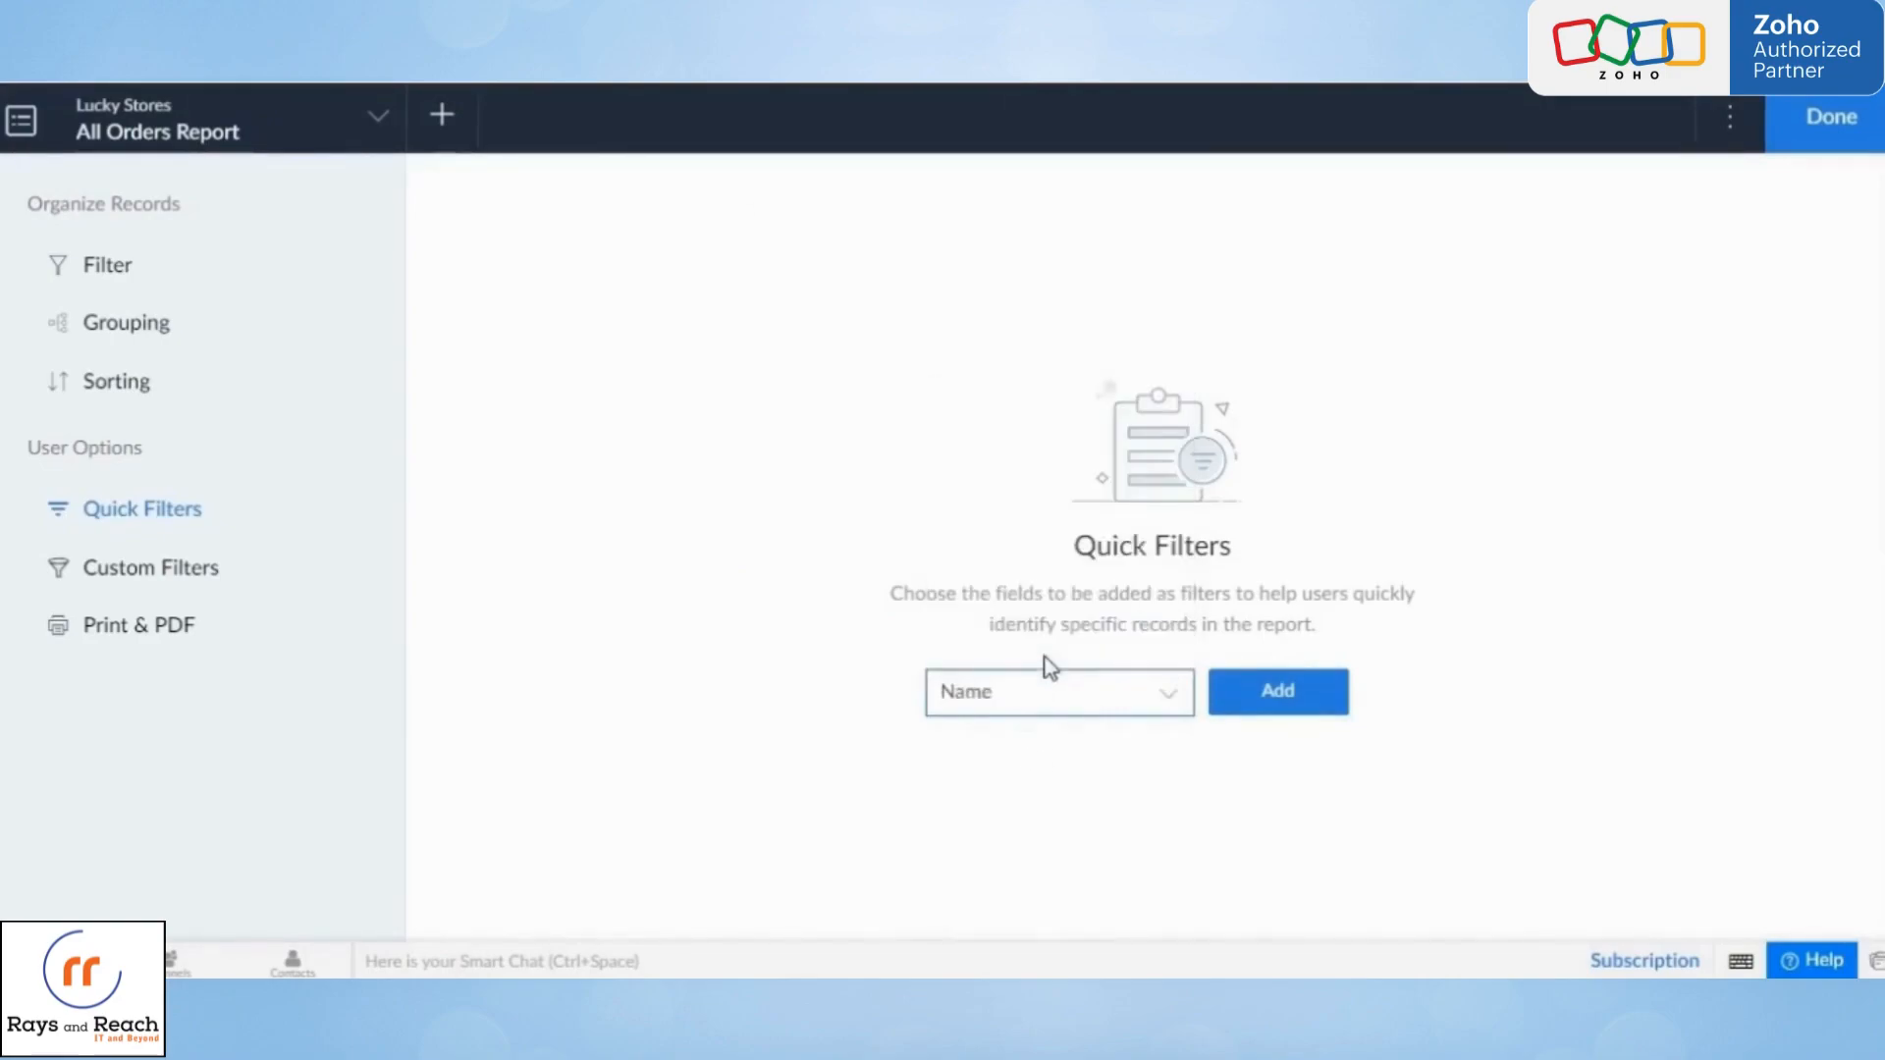
{"action": "left_click", "coordinate": [1316, 697]}
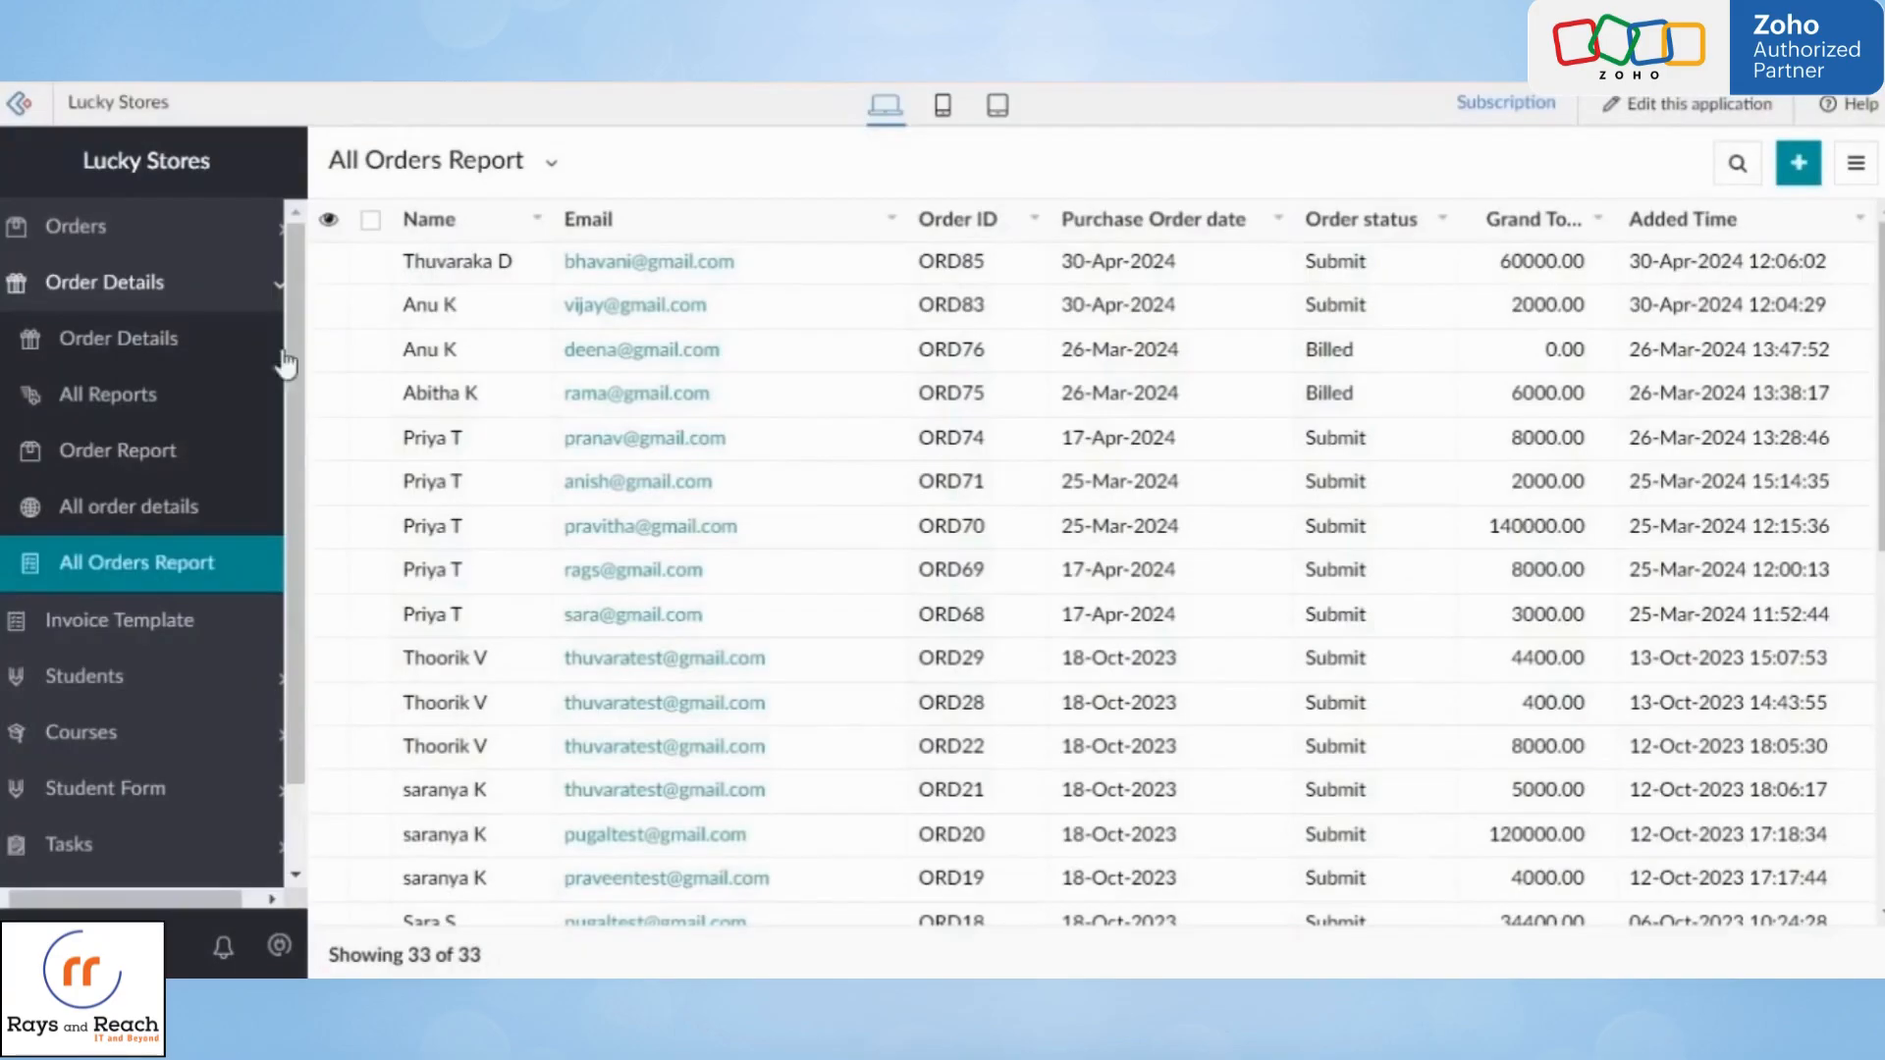
- Reload the All Orders Report and filter its records by one customer using the Name auto filter
{"action": "left_click", "coordinate": [202, 573]}
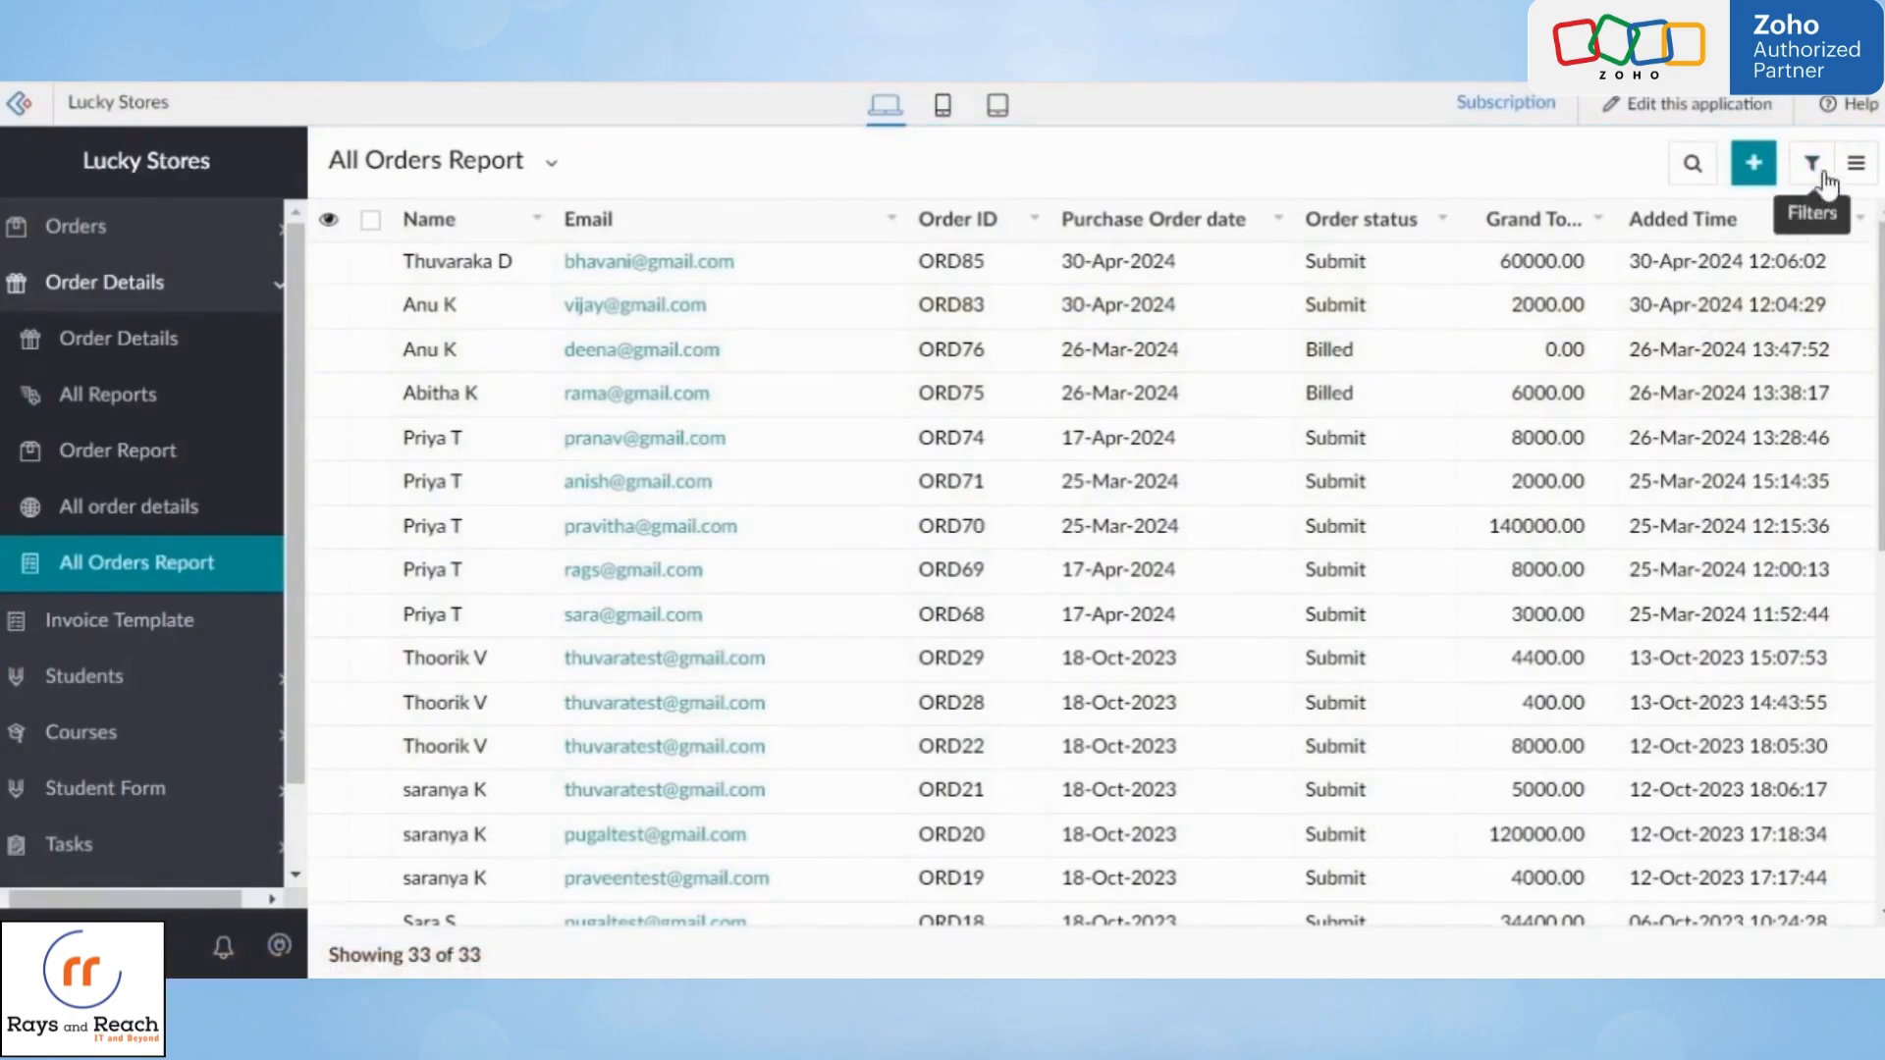
{"action": "left_click", "coordinate": [1809, 177]}
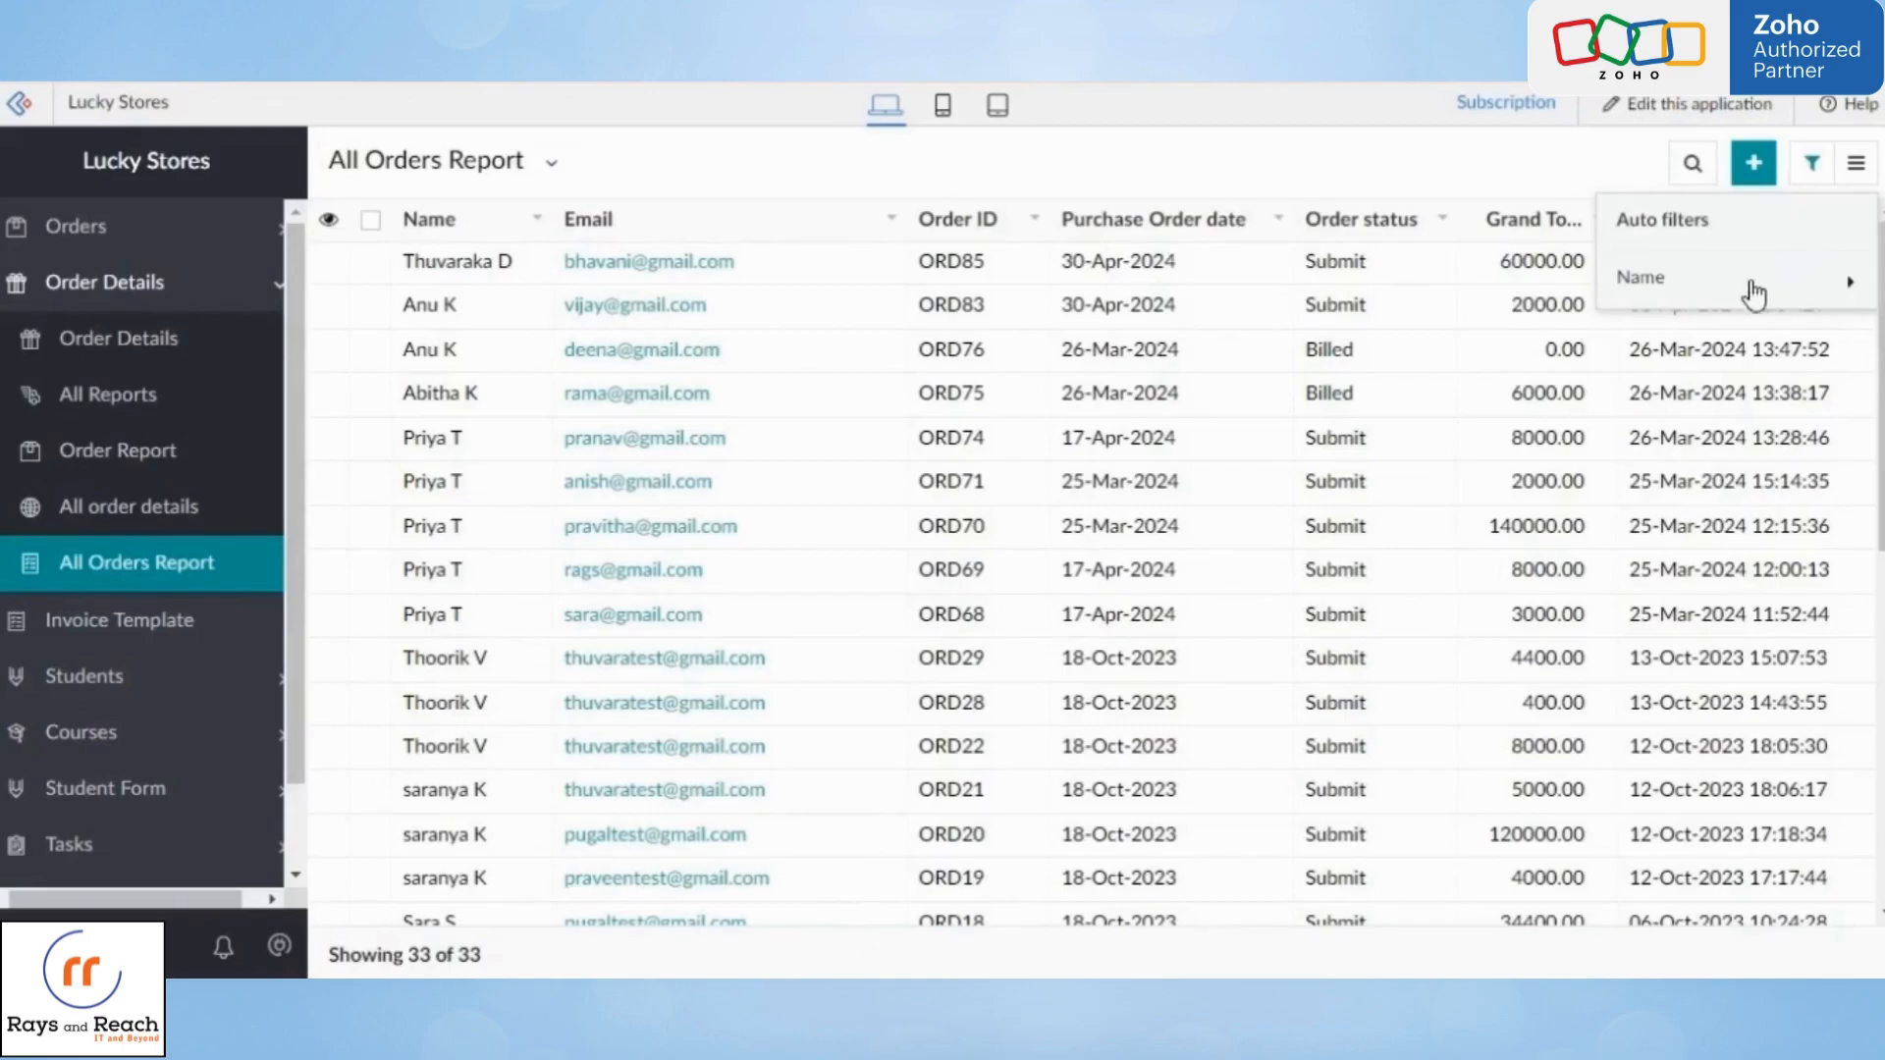
{"action": "left_click", "coordinate": [1674, 292]}
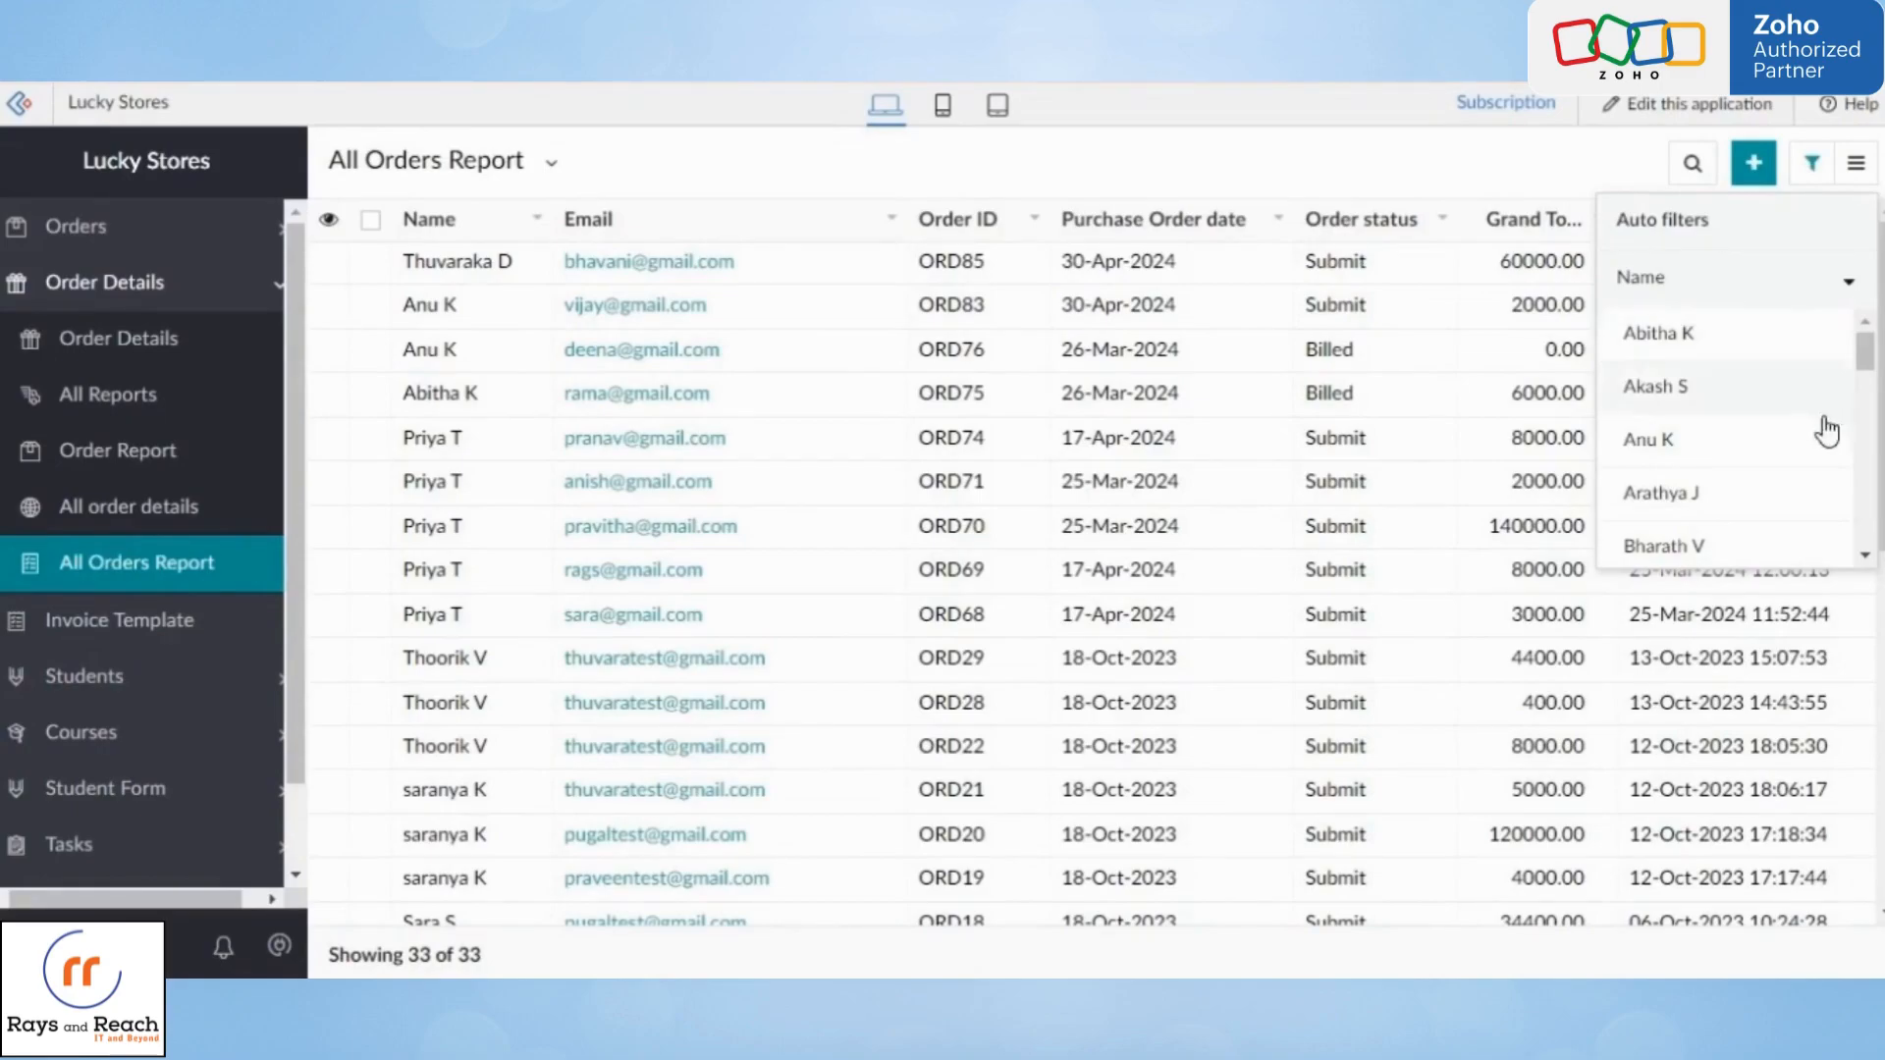
{"action": "left_click", "coordinate": [1699, 441]}
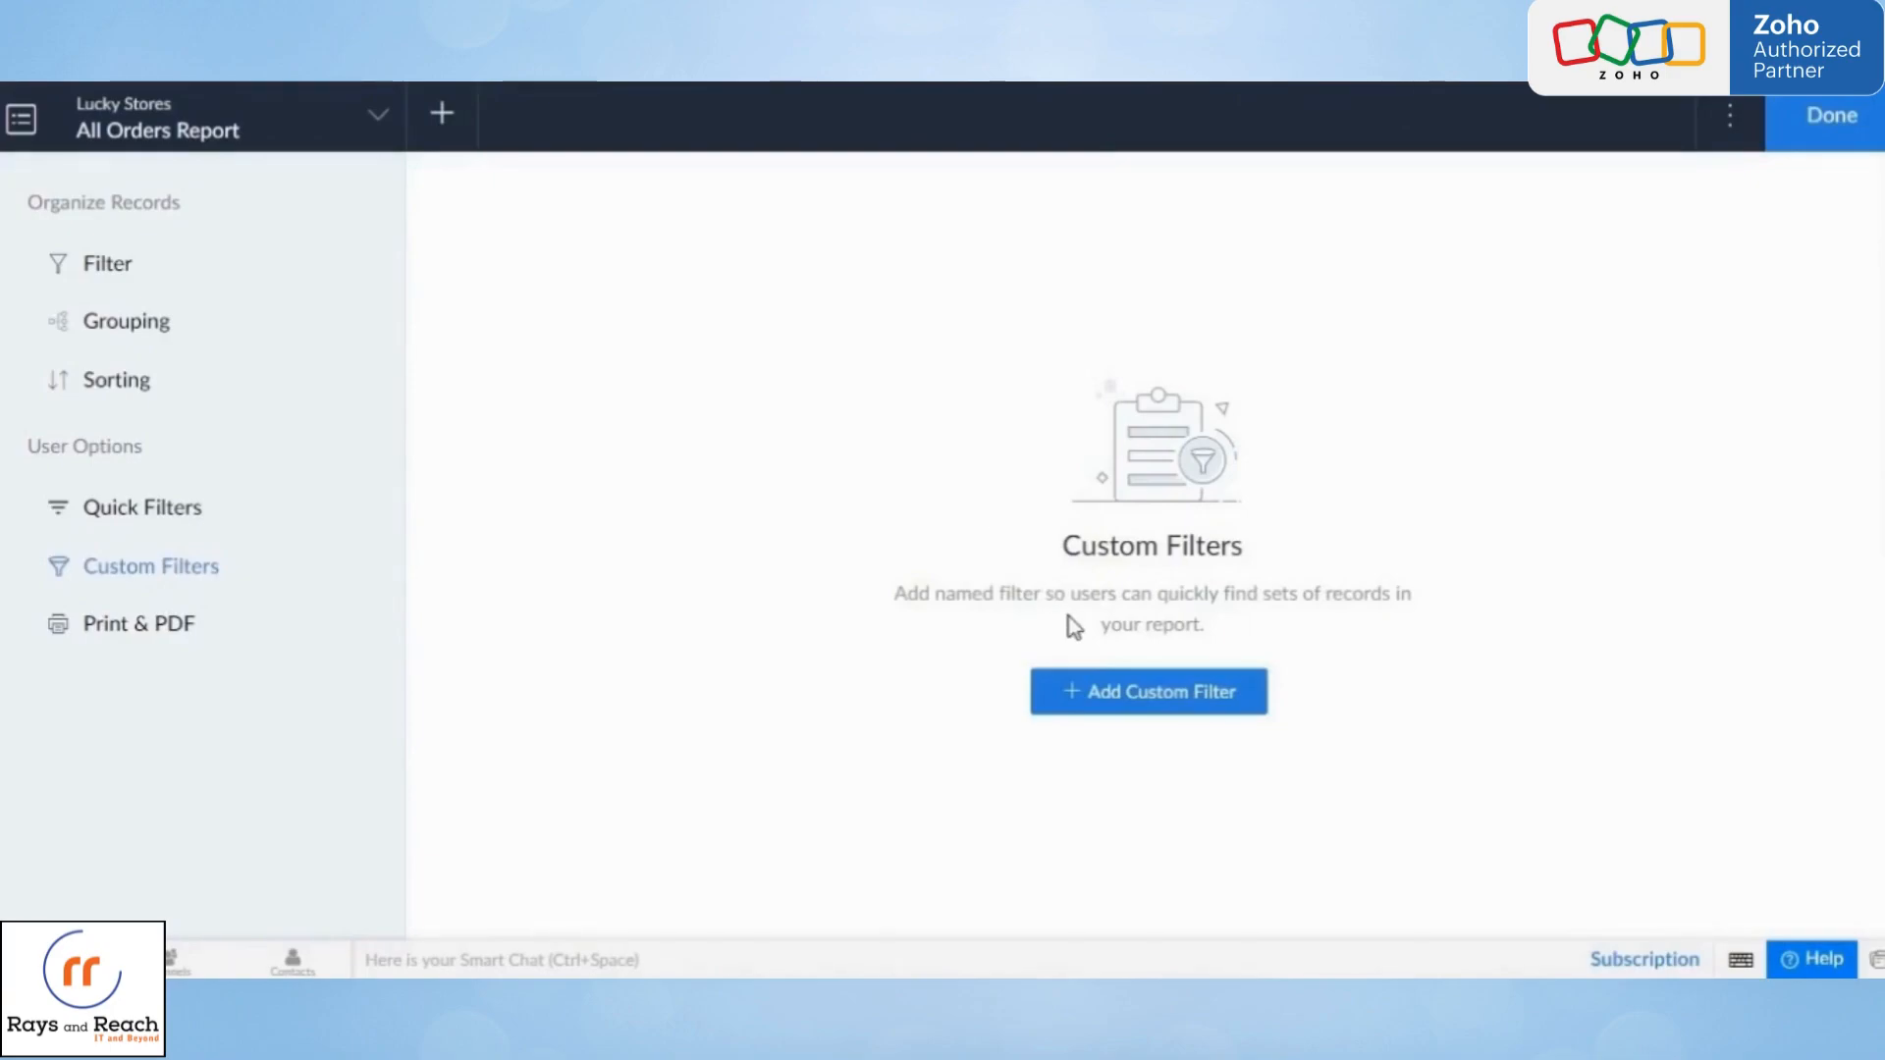
- Create a custom filter named "Added user Public" with the condition Added User equals Public
{"action": "left_click", "coordinate": [1147, 702]}
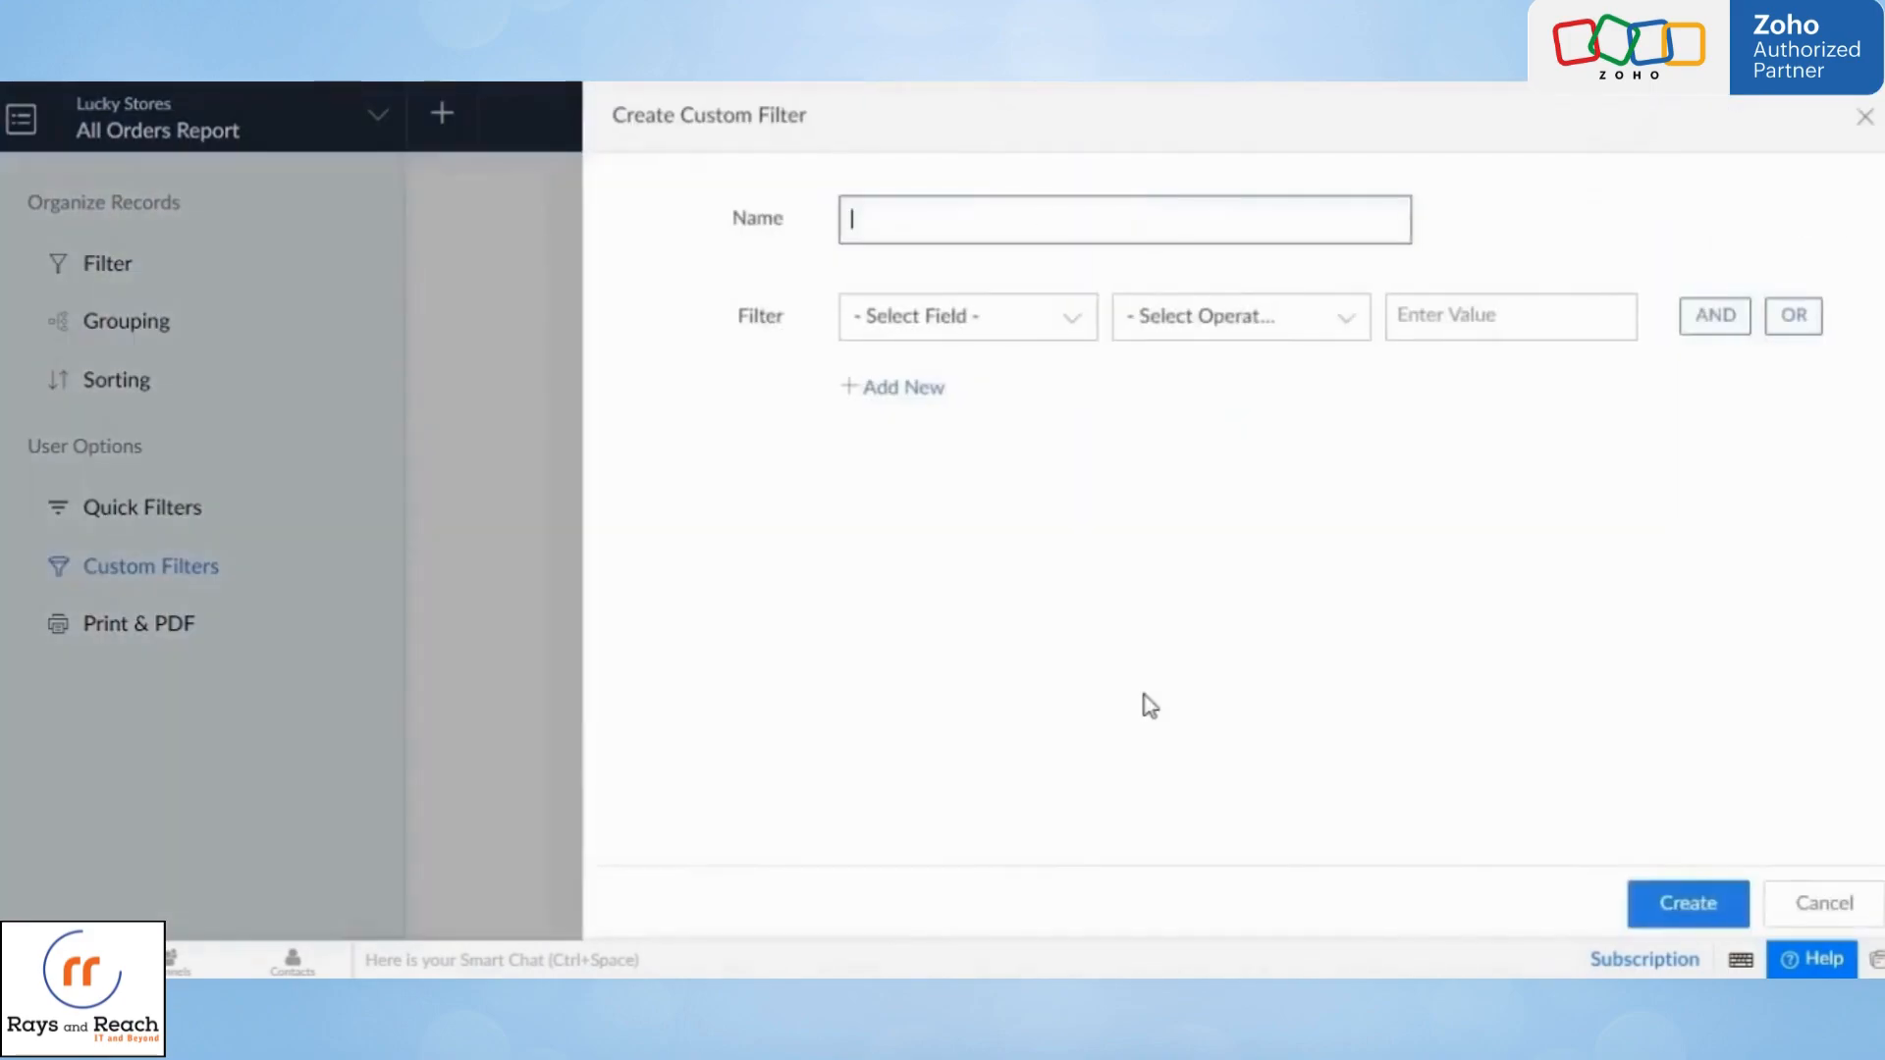
{"action": "left_click", "coordinate": [1040, 235]}
{"action": "left_click", "coordinate": [1080, 339]}
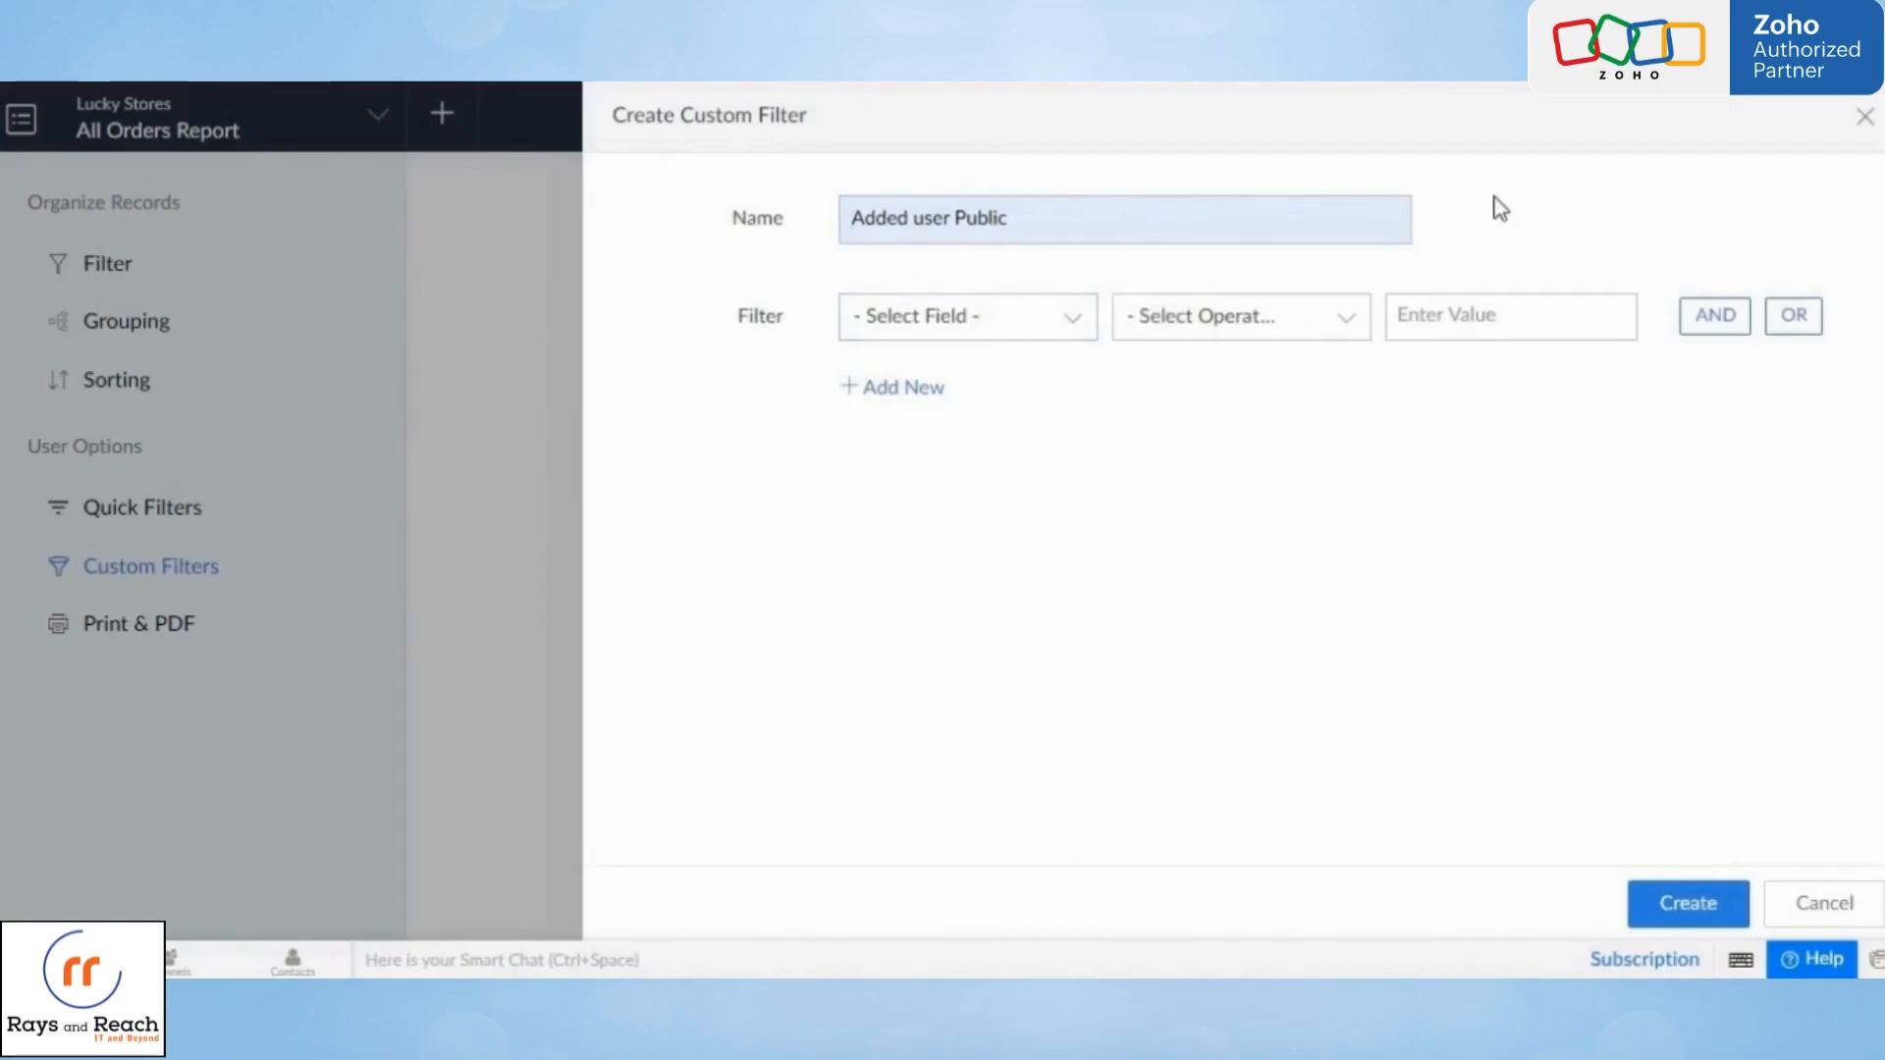
{"action": "left_click", "coordinate": [1034, 332]}
{"action": "type", "text": "add"}
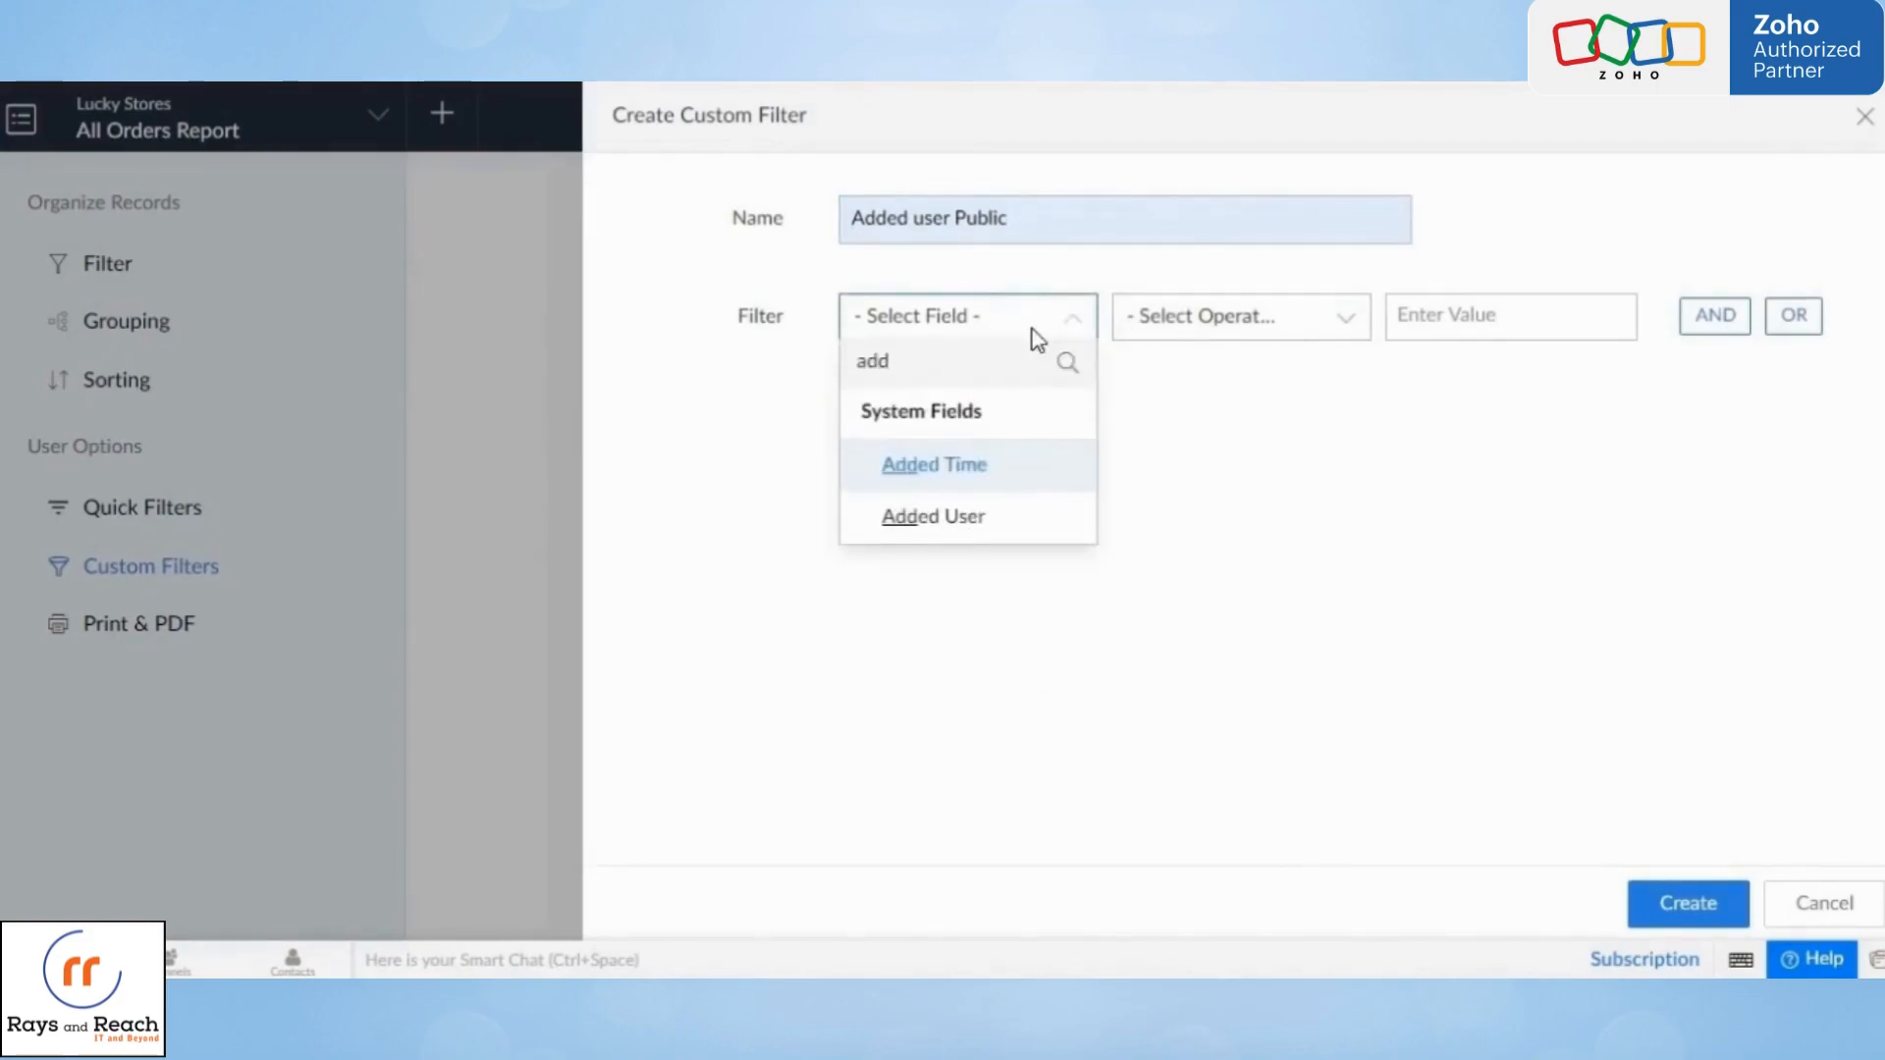
{"action": "left_click", "coordinate": [1021, 523]}
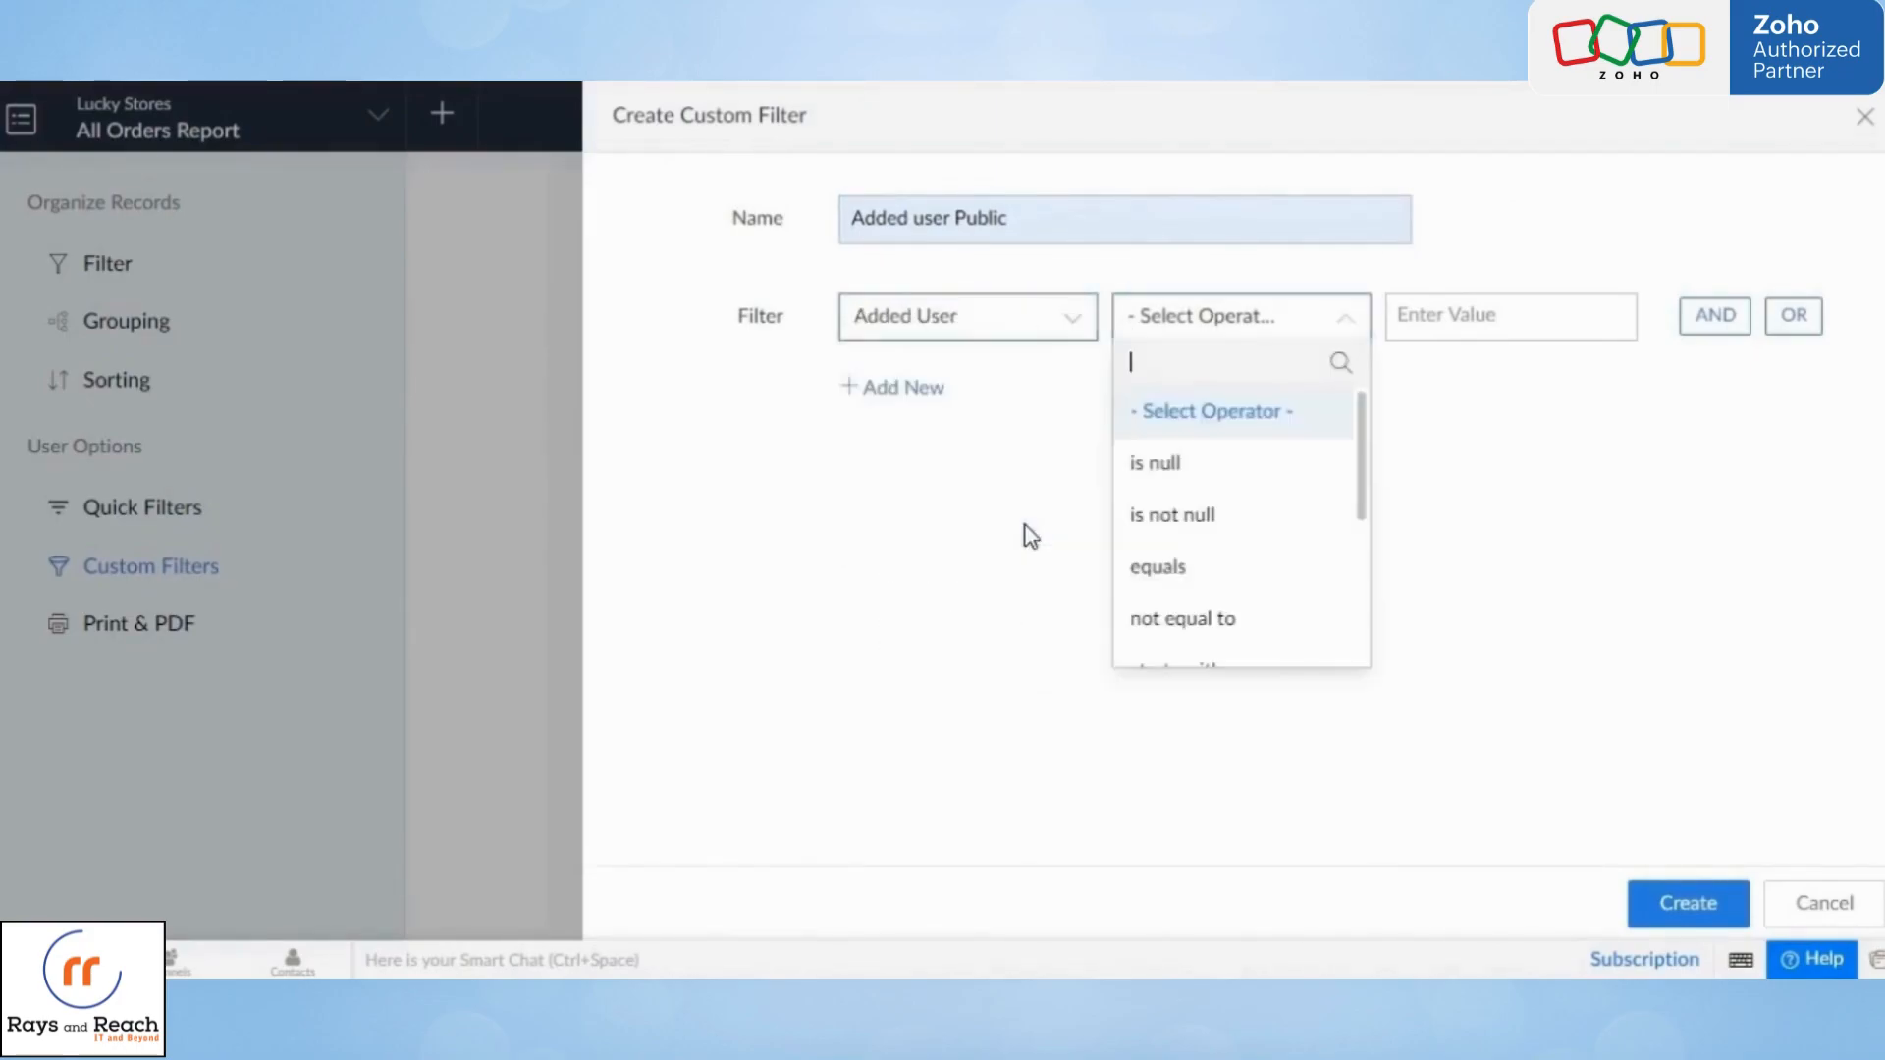
{"action": "left_click", "coordinate": [1213, 567]}
{"action": "type", "text": "Public"}
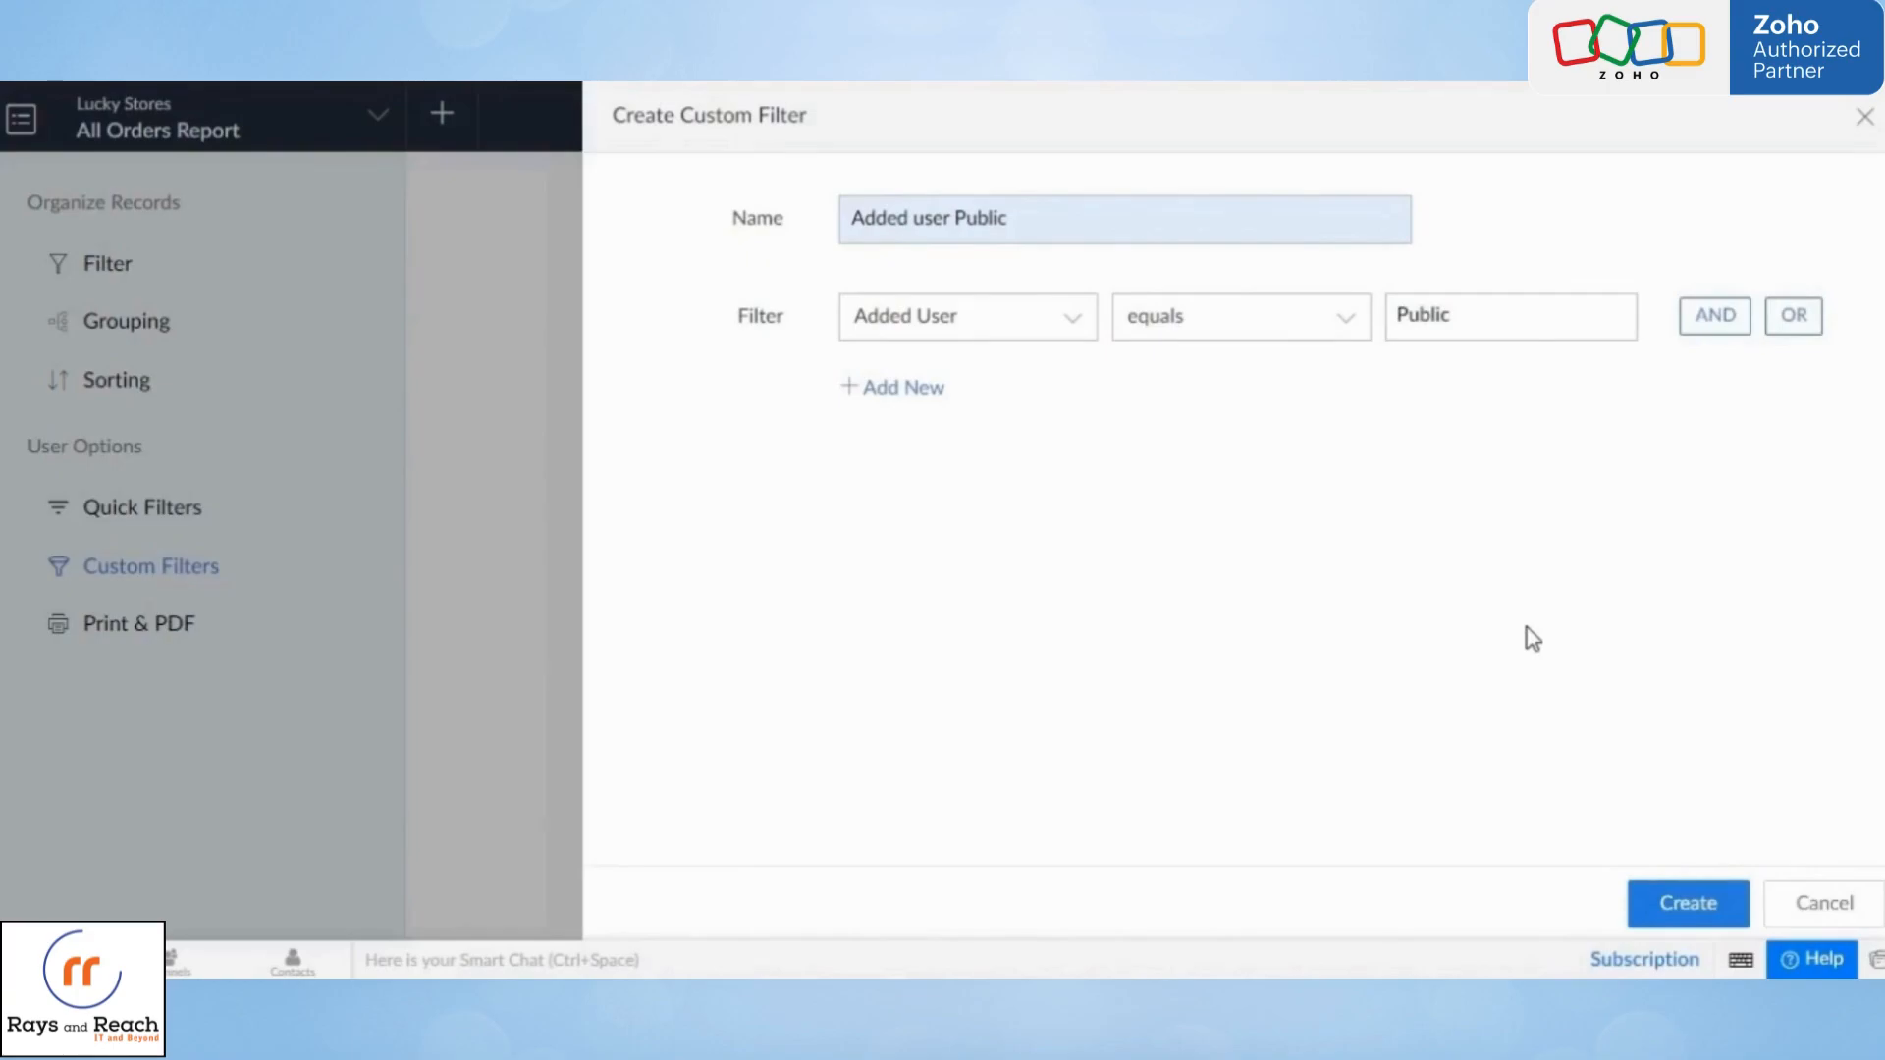
{"action": "left_click", "coordinate": [1688, 915]}
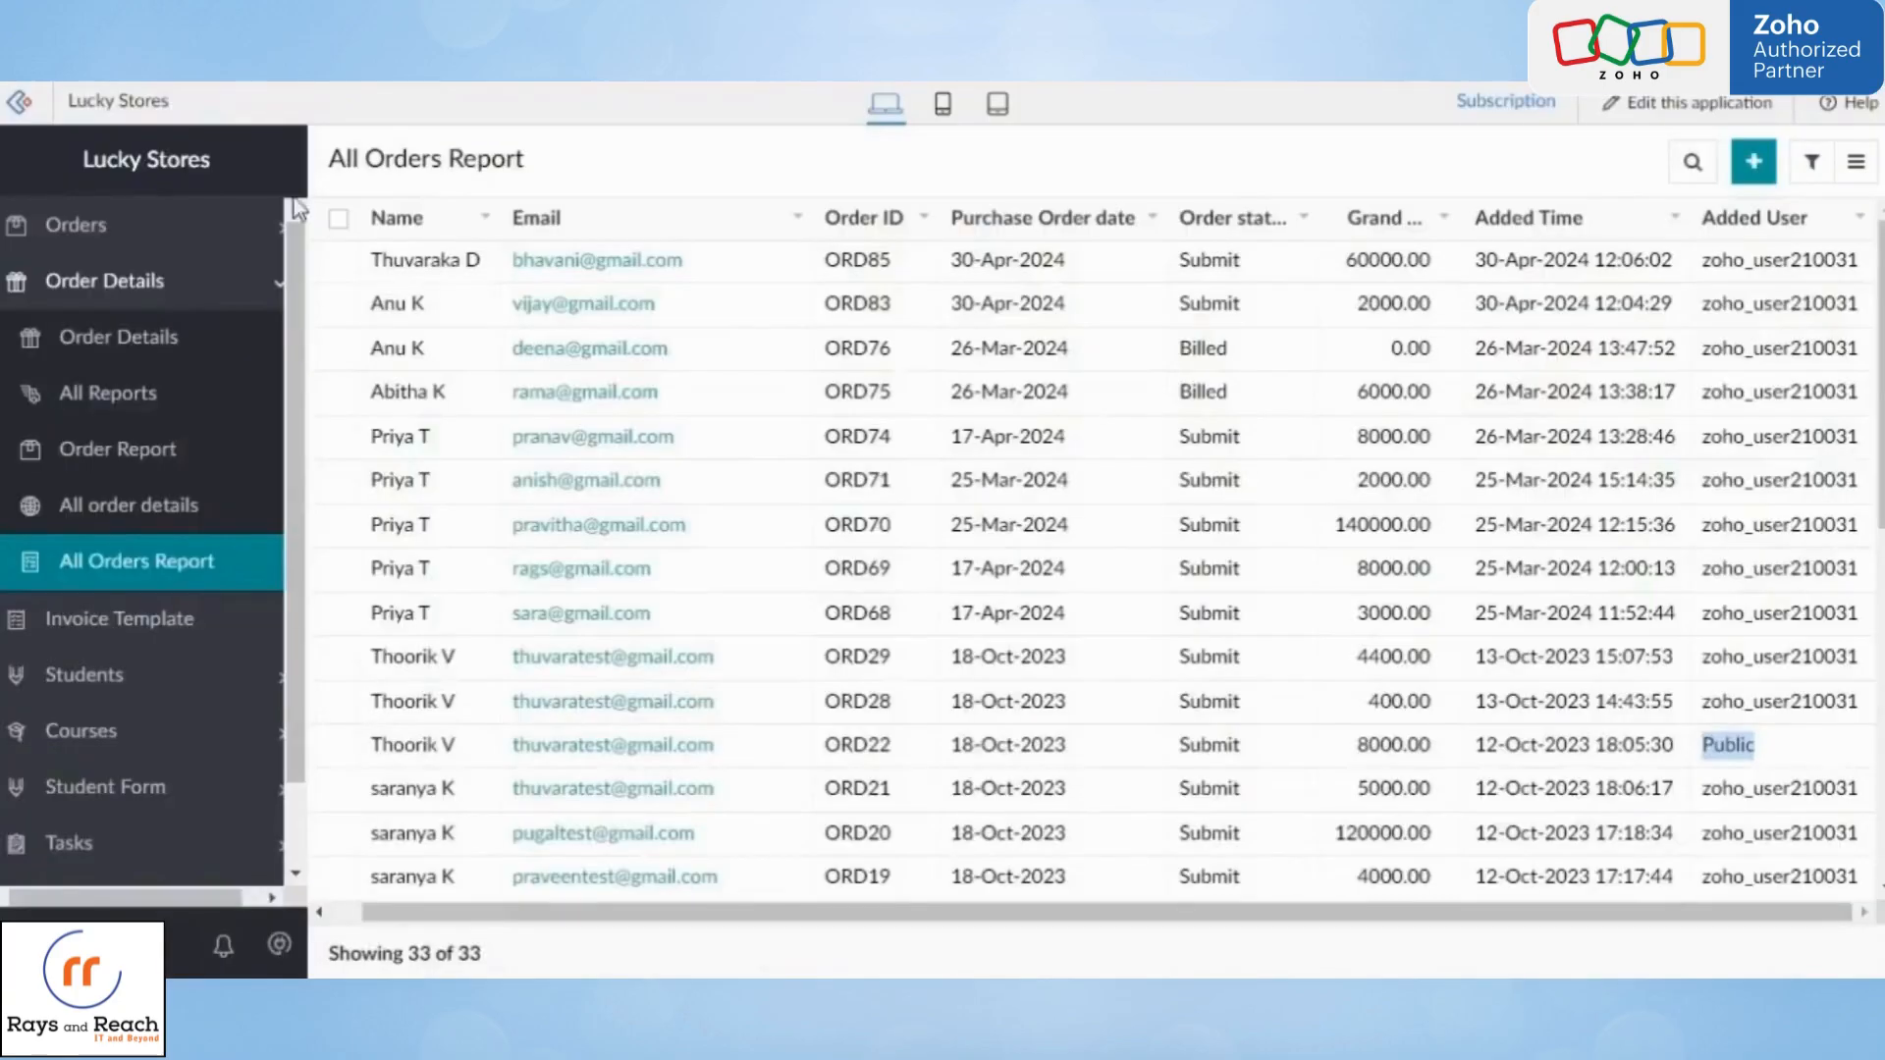
- Reload the All Orders Report and apply the "Added user Public" custom filter
{"action": "left_click", "coordinate": [211, 581]}
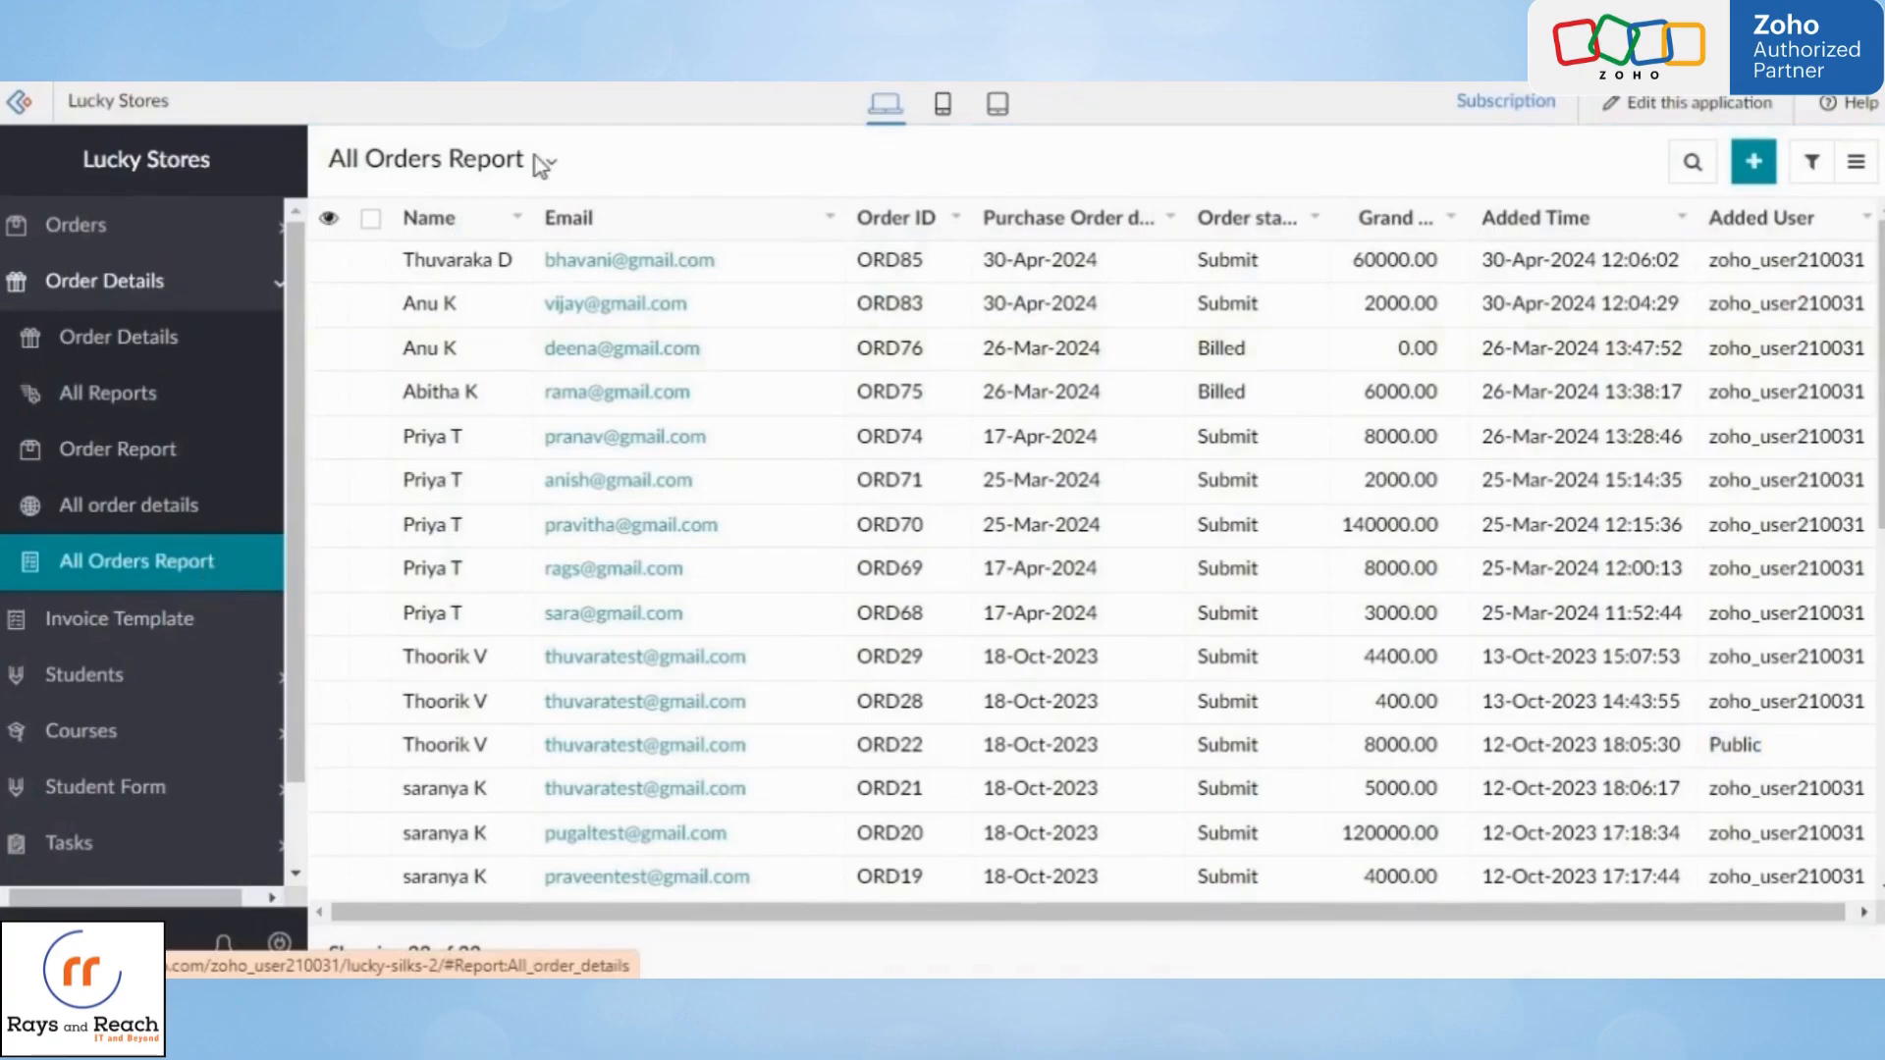
{"action": "left_click", "coordinate": [557, 164]}
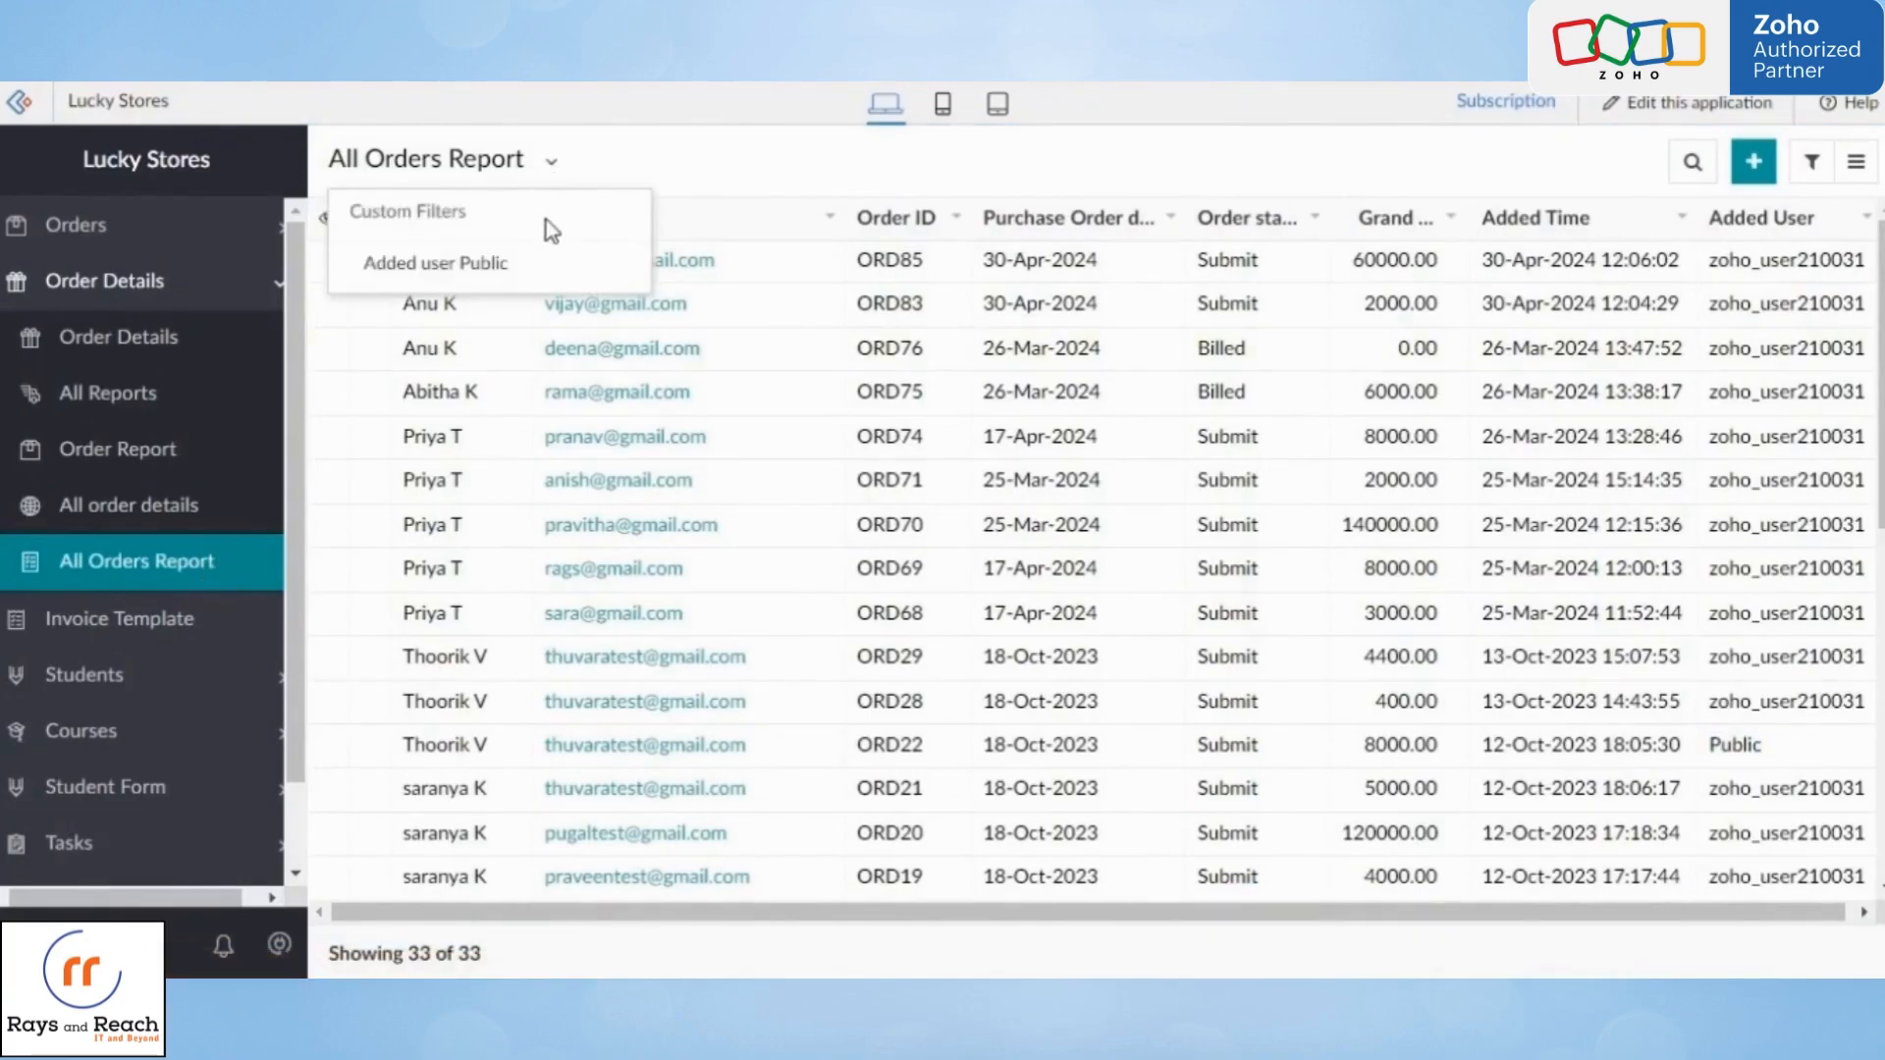
{"action": "left_click", "coordinate": [535, 268]}
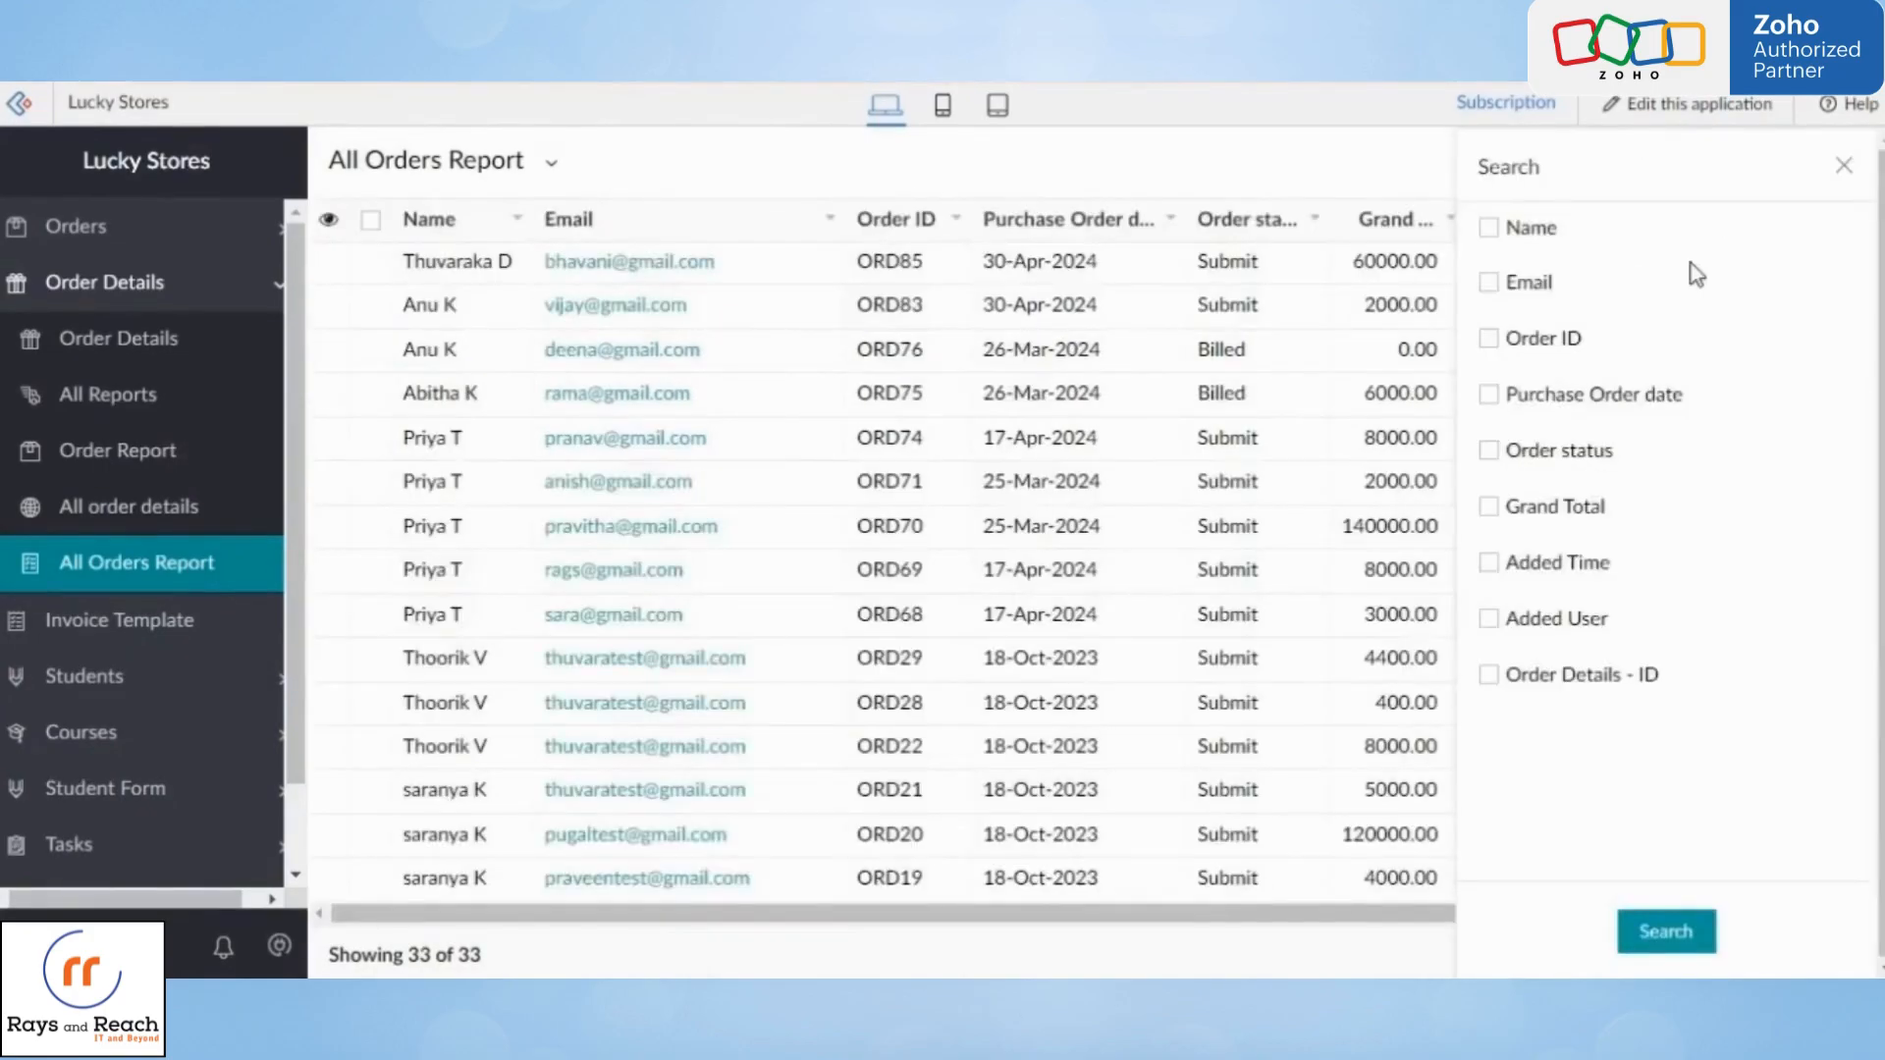
- Search the report for records whose Order status contains Submit and look through the matching orders
{"action": "left_click", "coordinate": [1489, 452]}
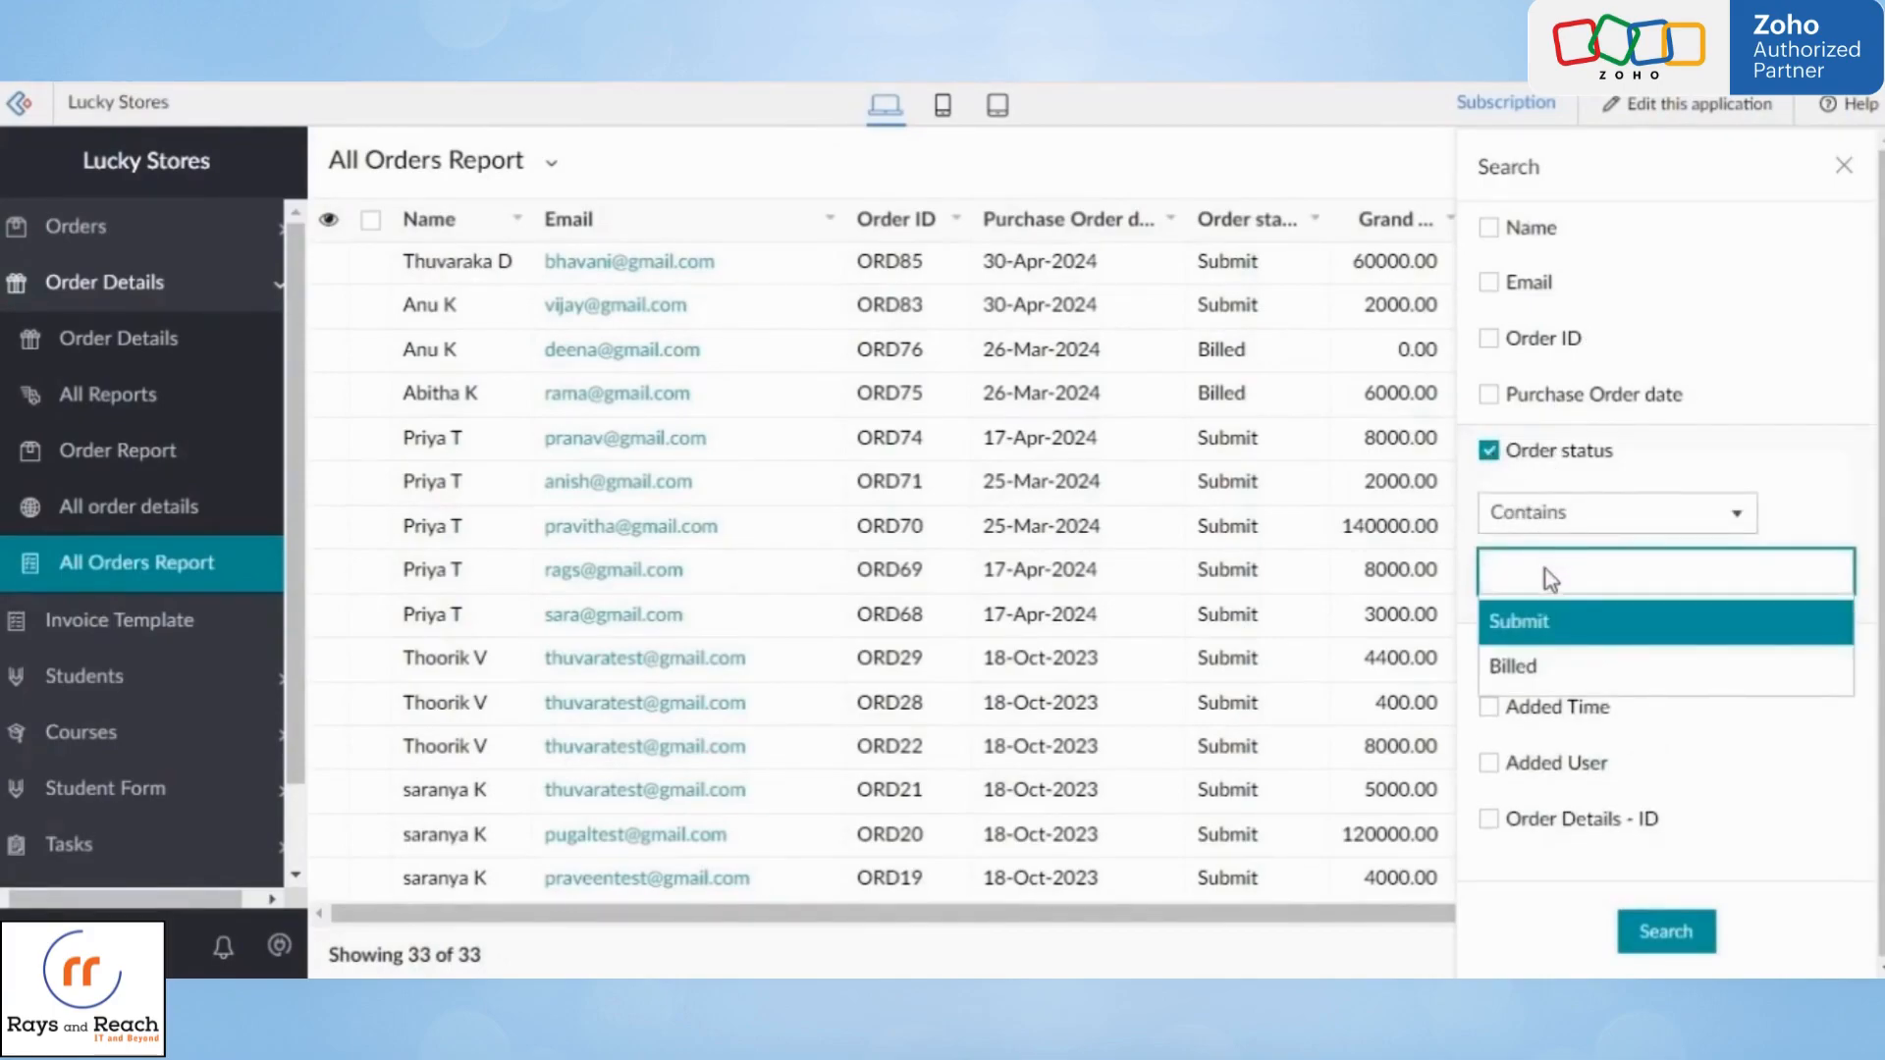
{"action": "left_click", "coordinate": [1548, 626]}
{"action": "left_click", "coordinate": [1692, 937]}
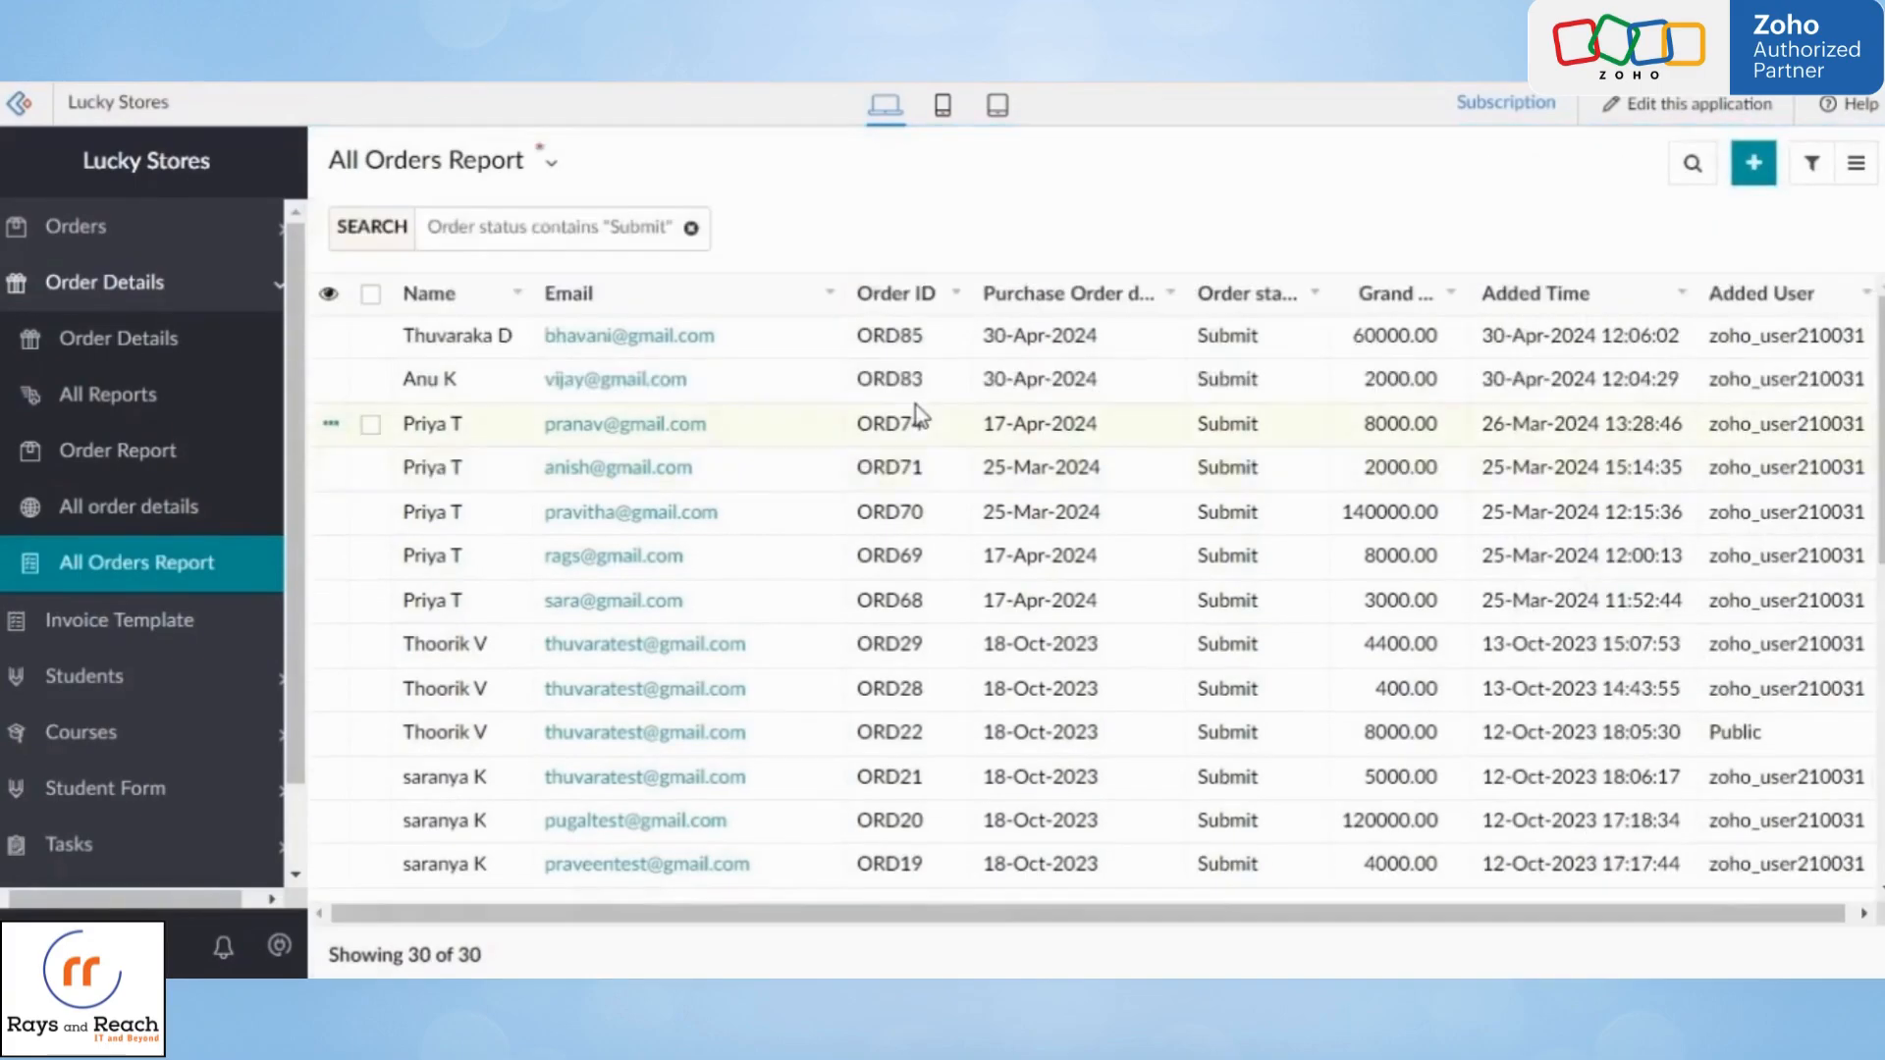
{"action": "scroll", "coordinate": [950, 700], "scroll_direction": "down", "scroll_amount": 6}
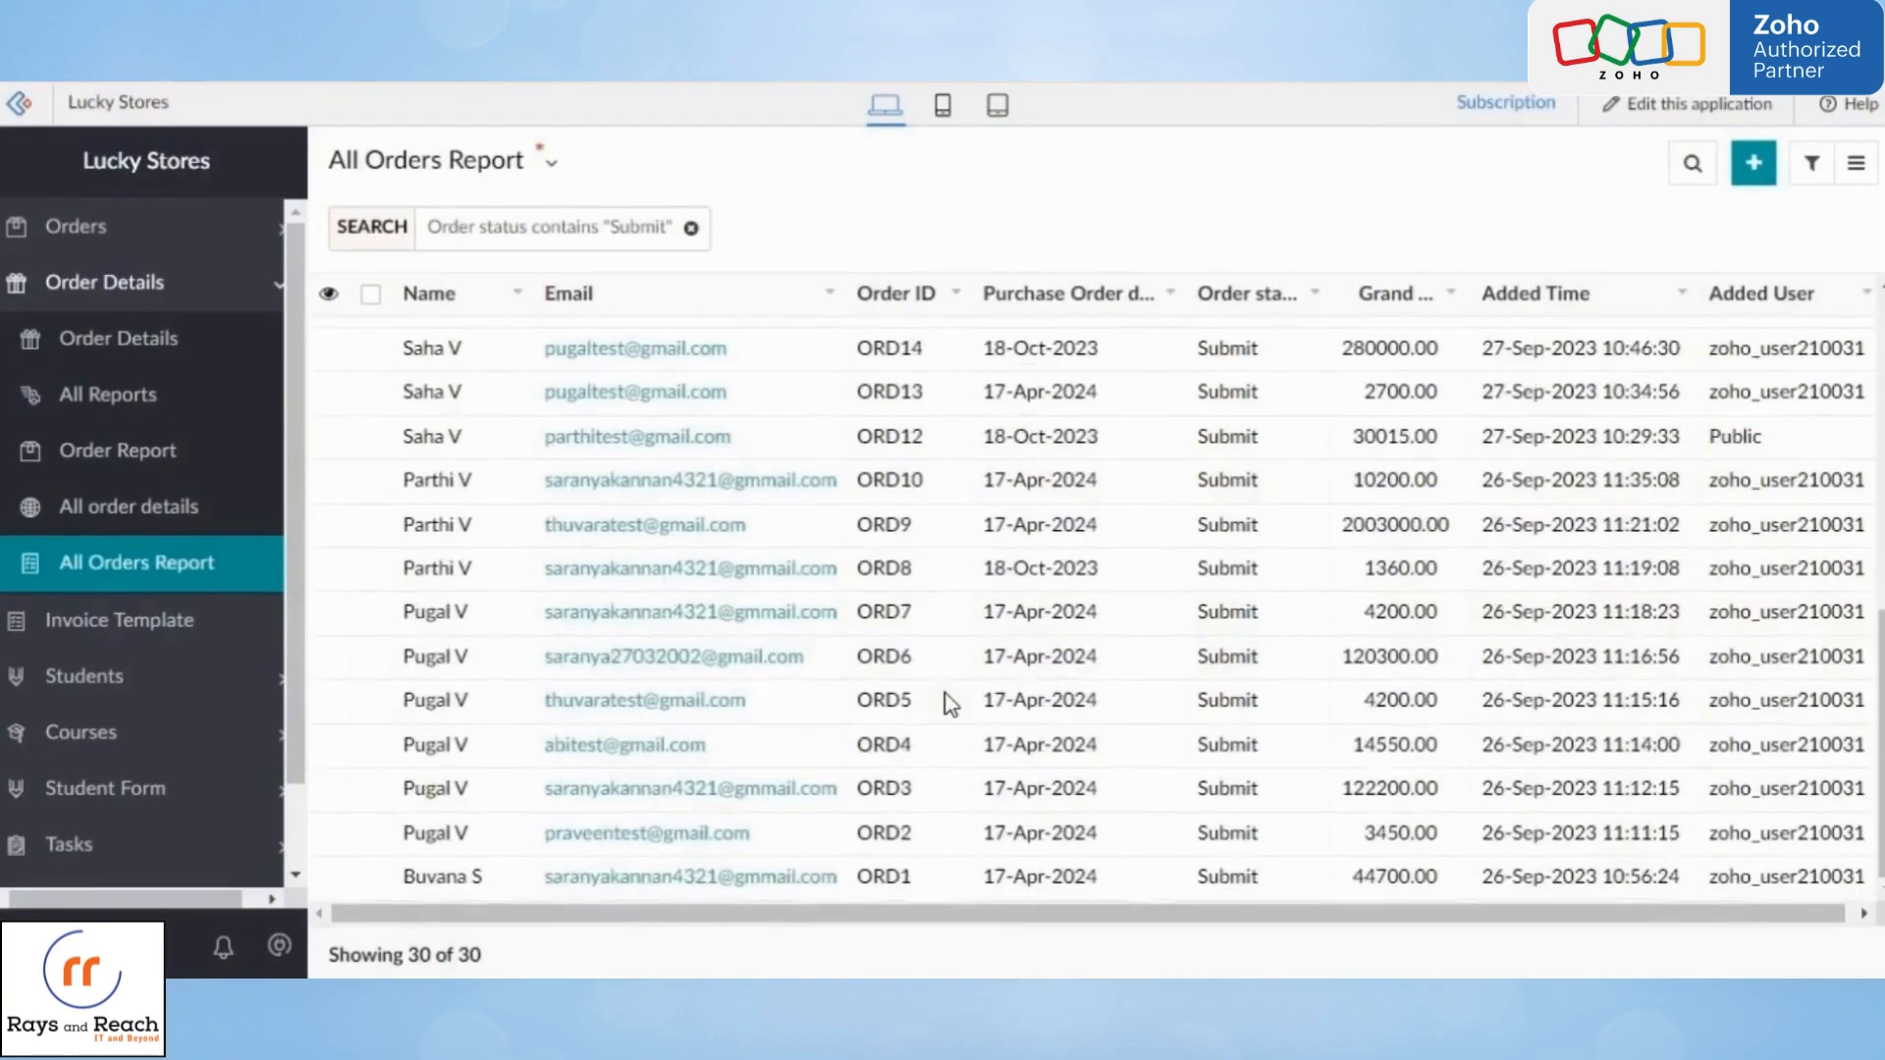
- Save the Order status search as a custom filter named "Order Status submit"
{"action": "scroll", "coordinate": [950, 703], "scroll_direction": "up", "scroll_amount": 6}
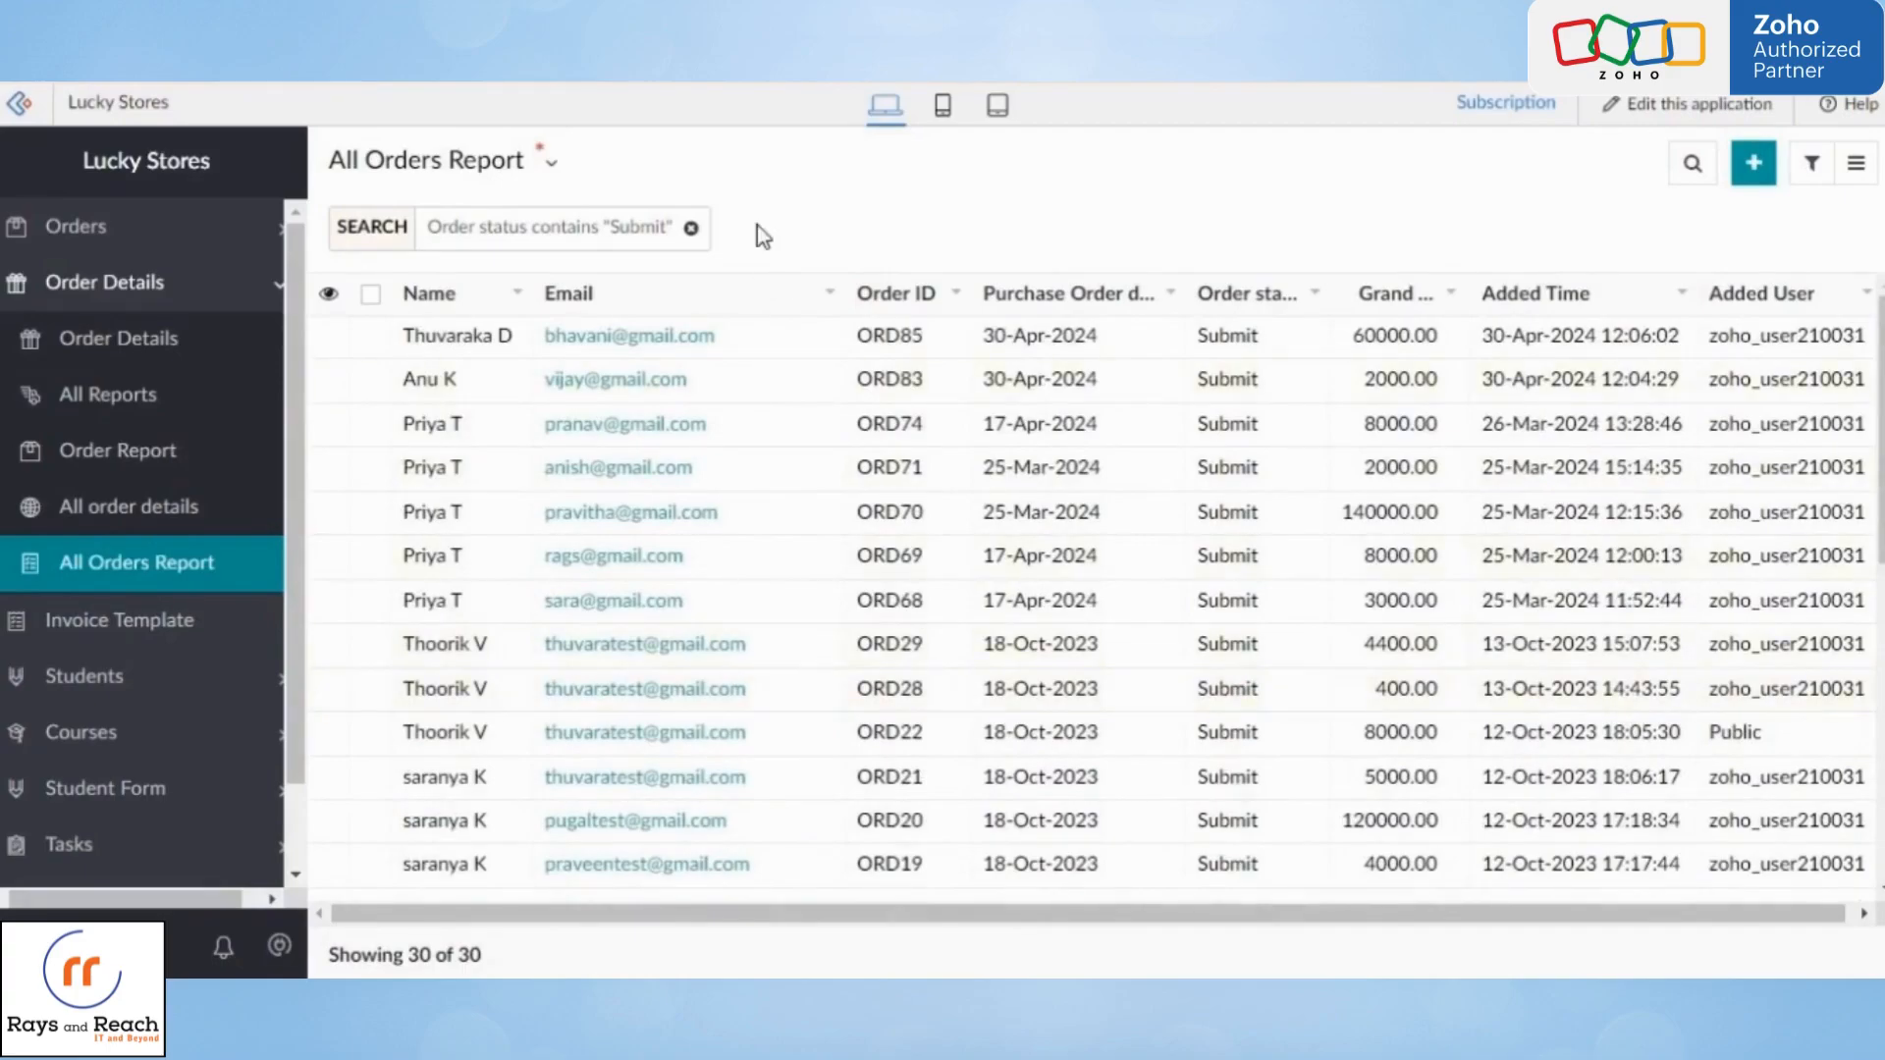
{"action": "left_click", "coordinate": [677, 172]}
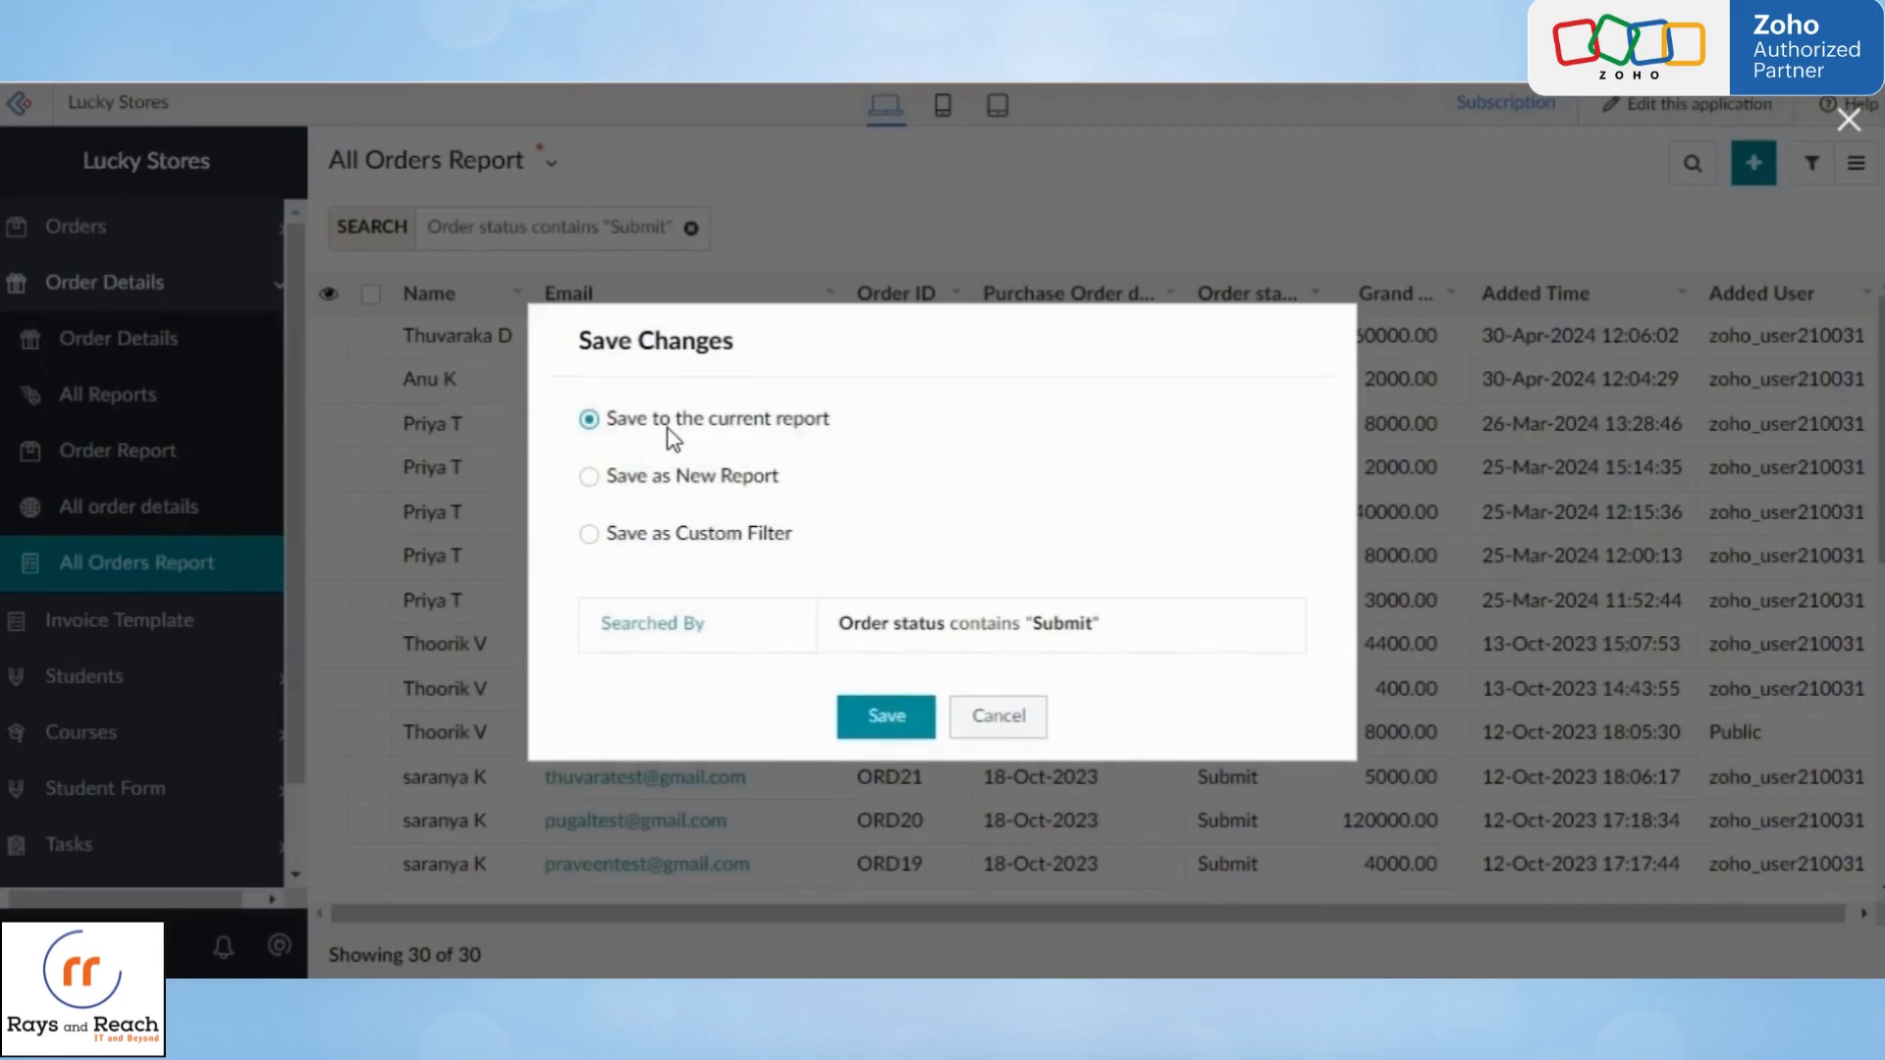
{"action": "left_click", "coordinate": [699, 535]}
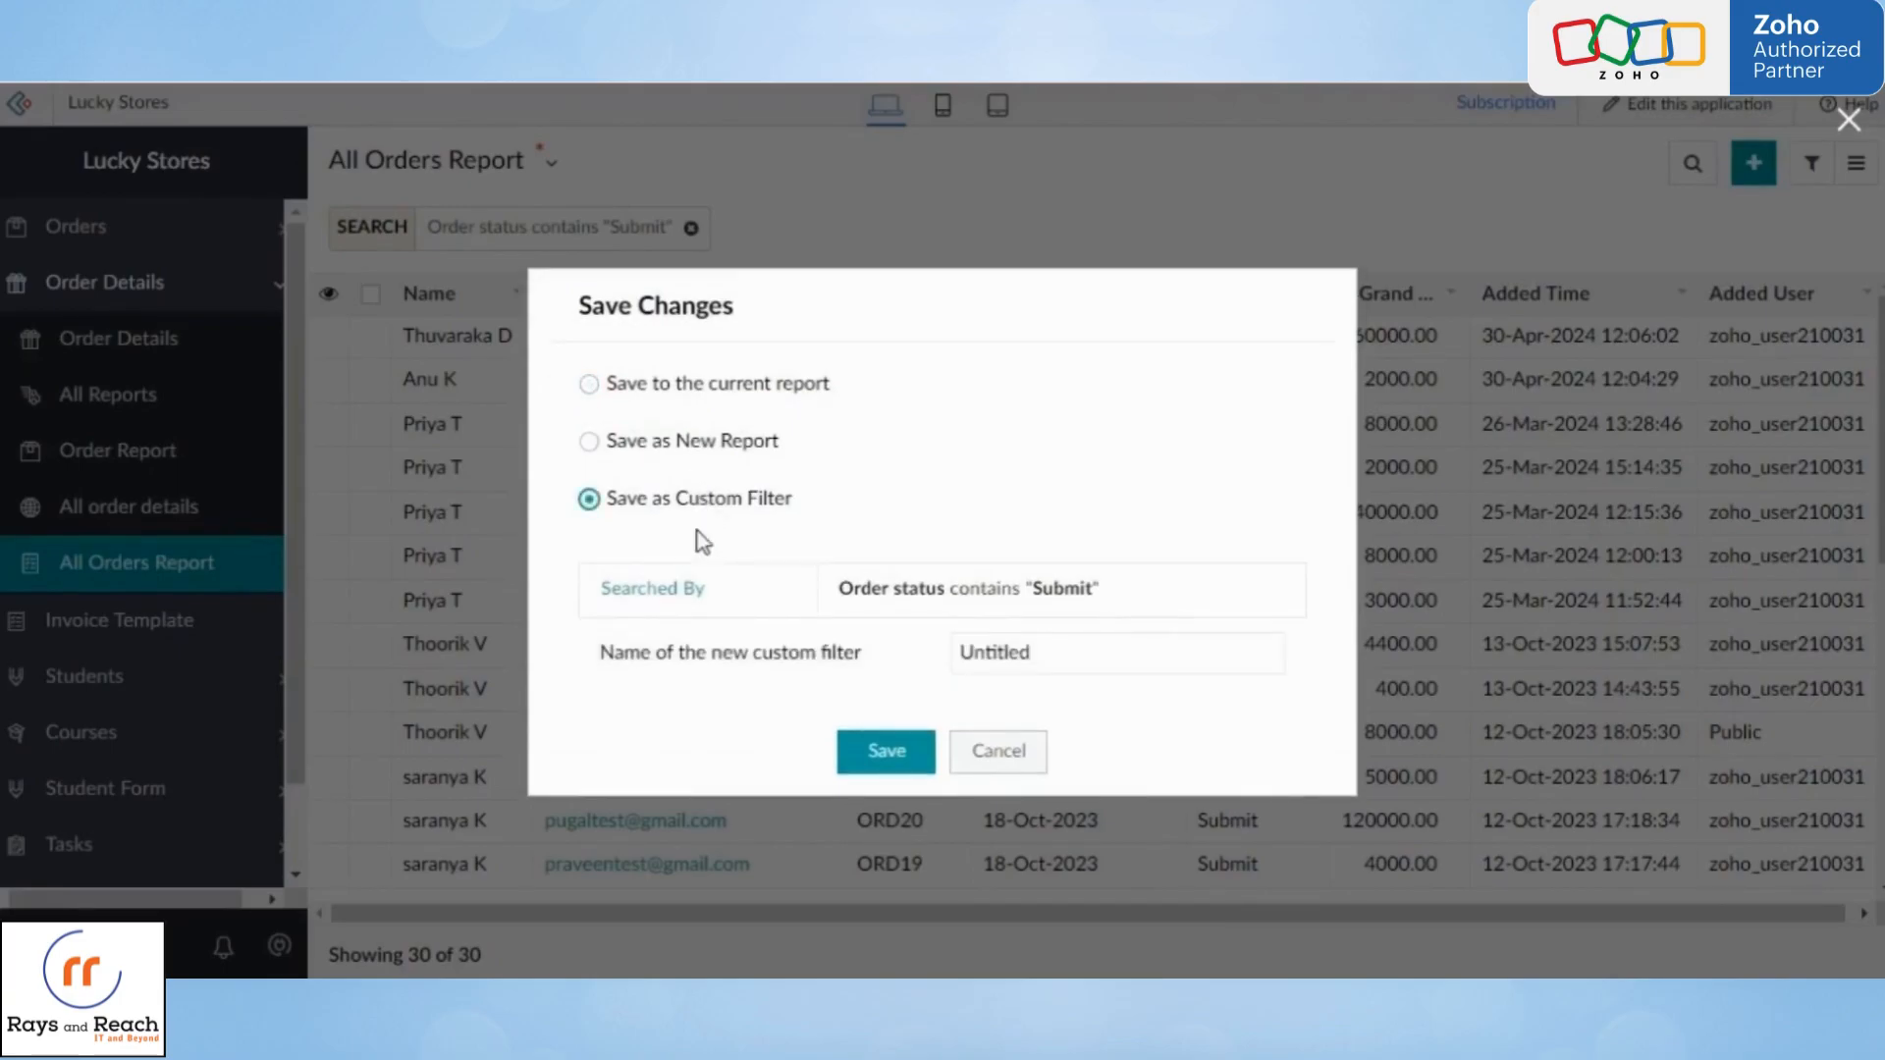
{"action": "left_click", "coordinate": [1047, 652]}
{"action": "left_click_drag", "start_coordinate": [1047, 651], "coordinate": [947, 663]}
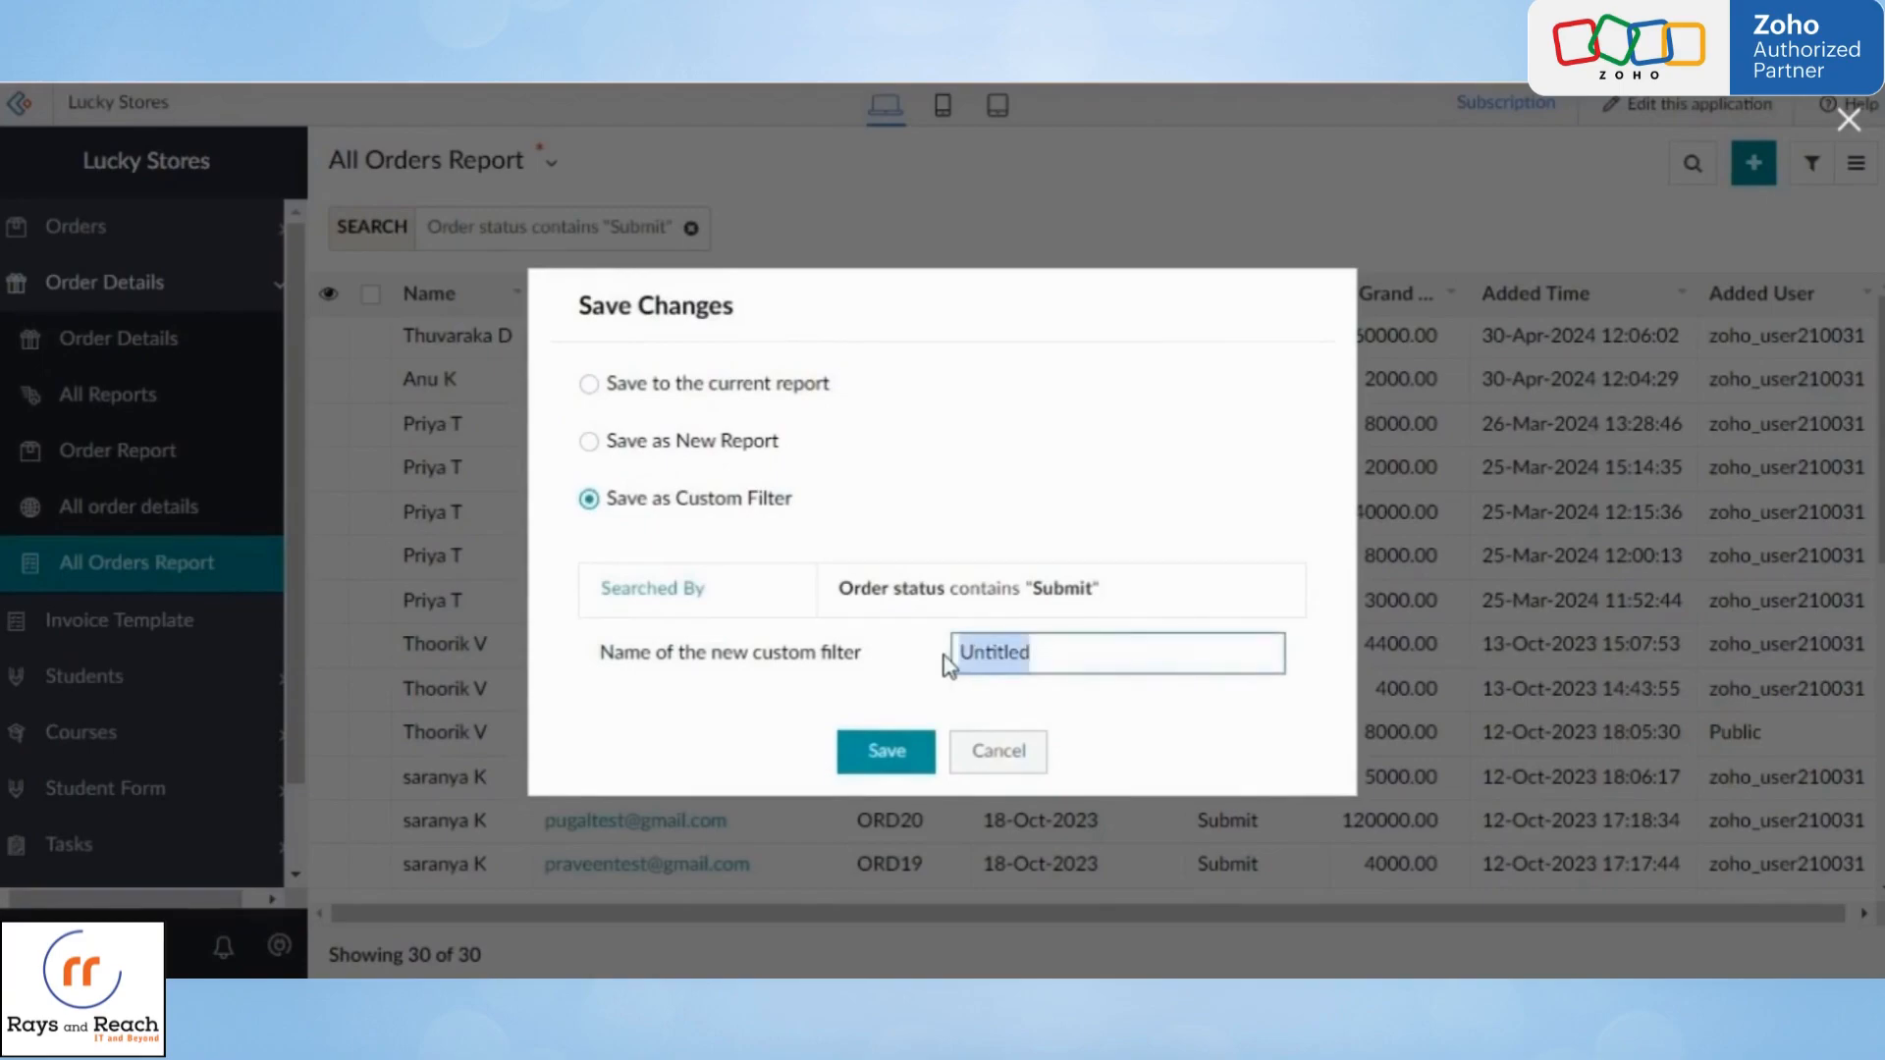
{"action": "key", "text": "BackSpace"}
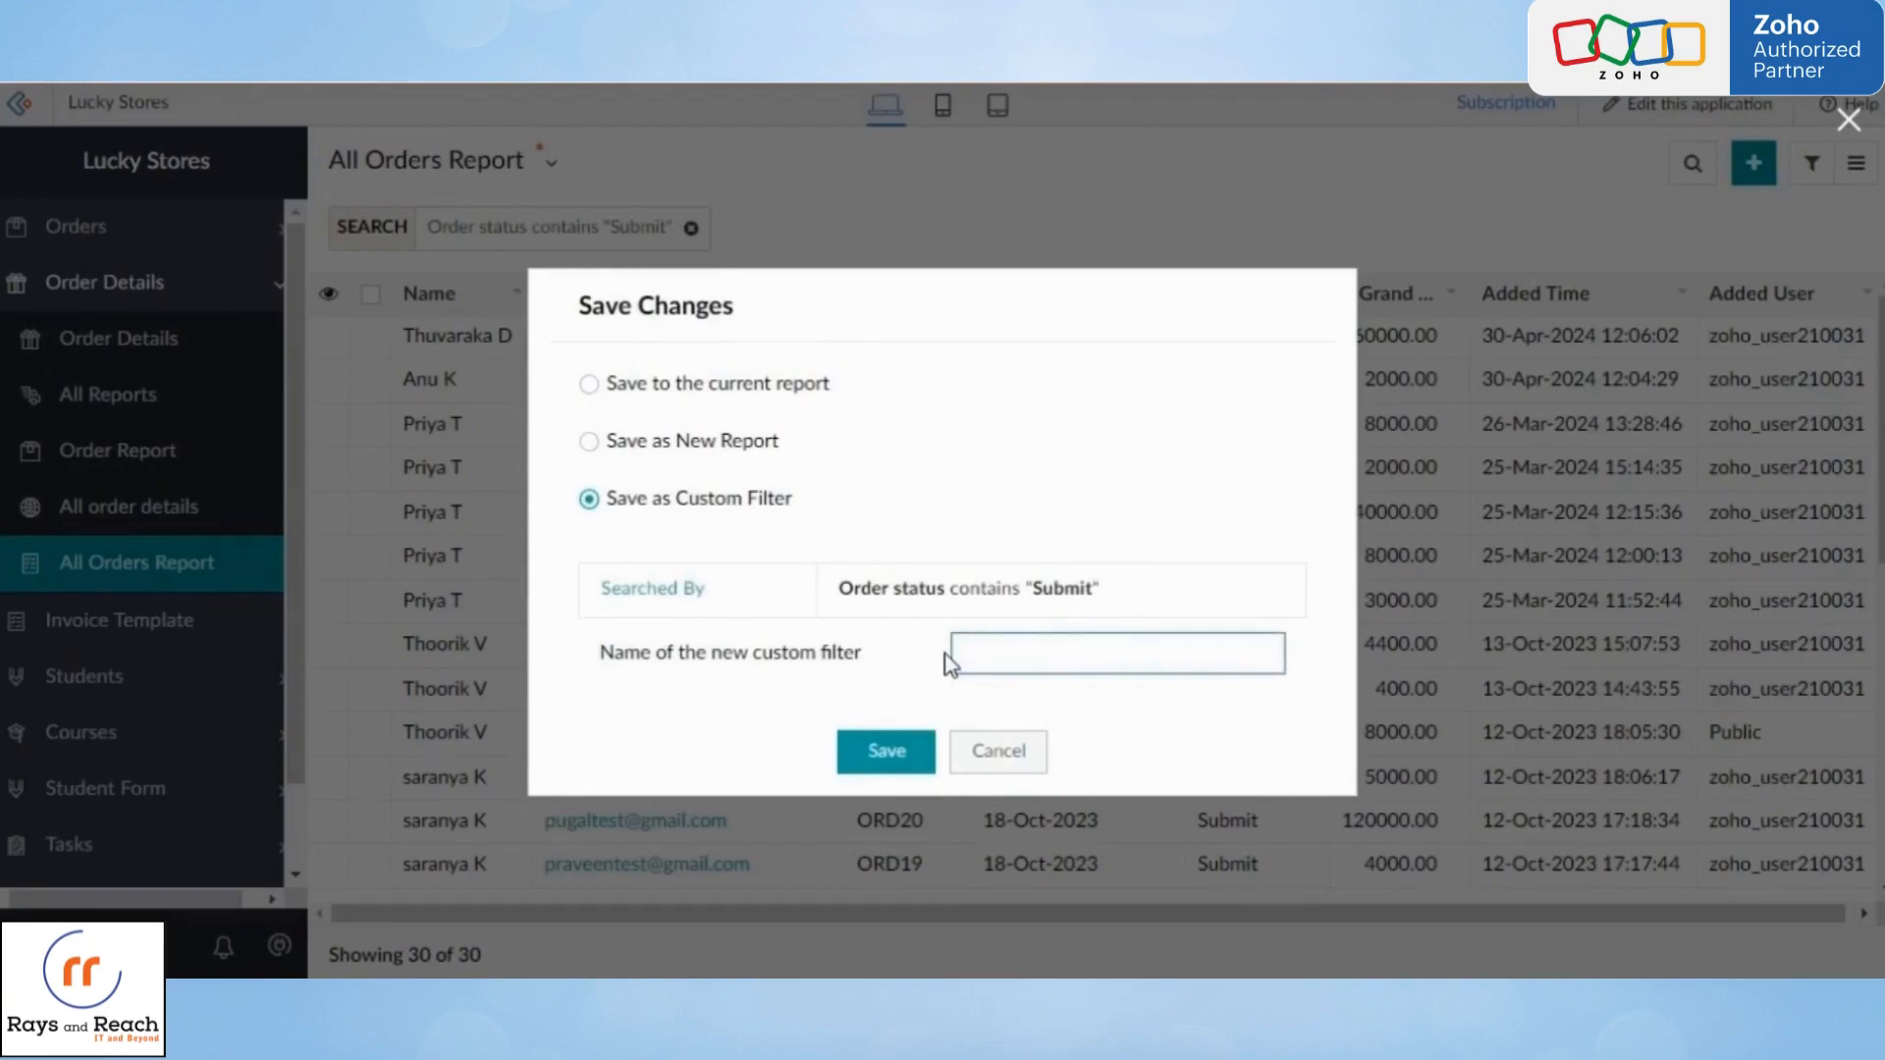
{"action": "type", "text": "Order Status submit"}
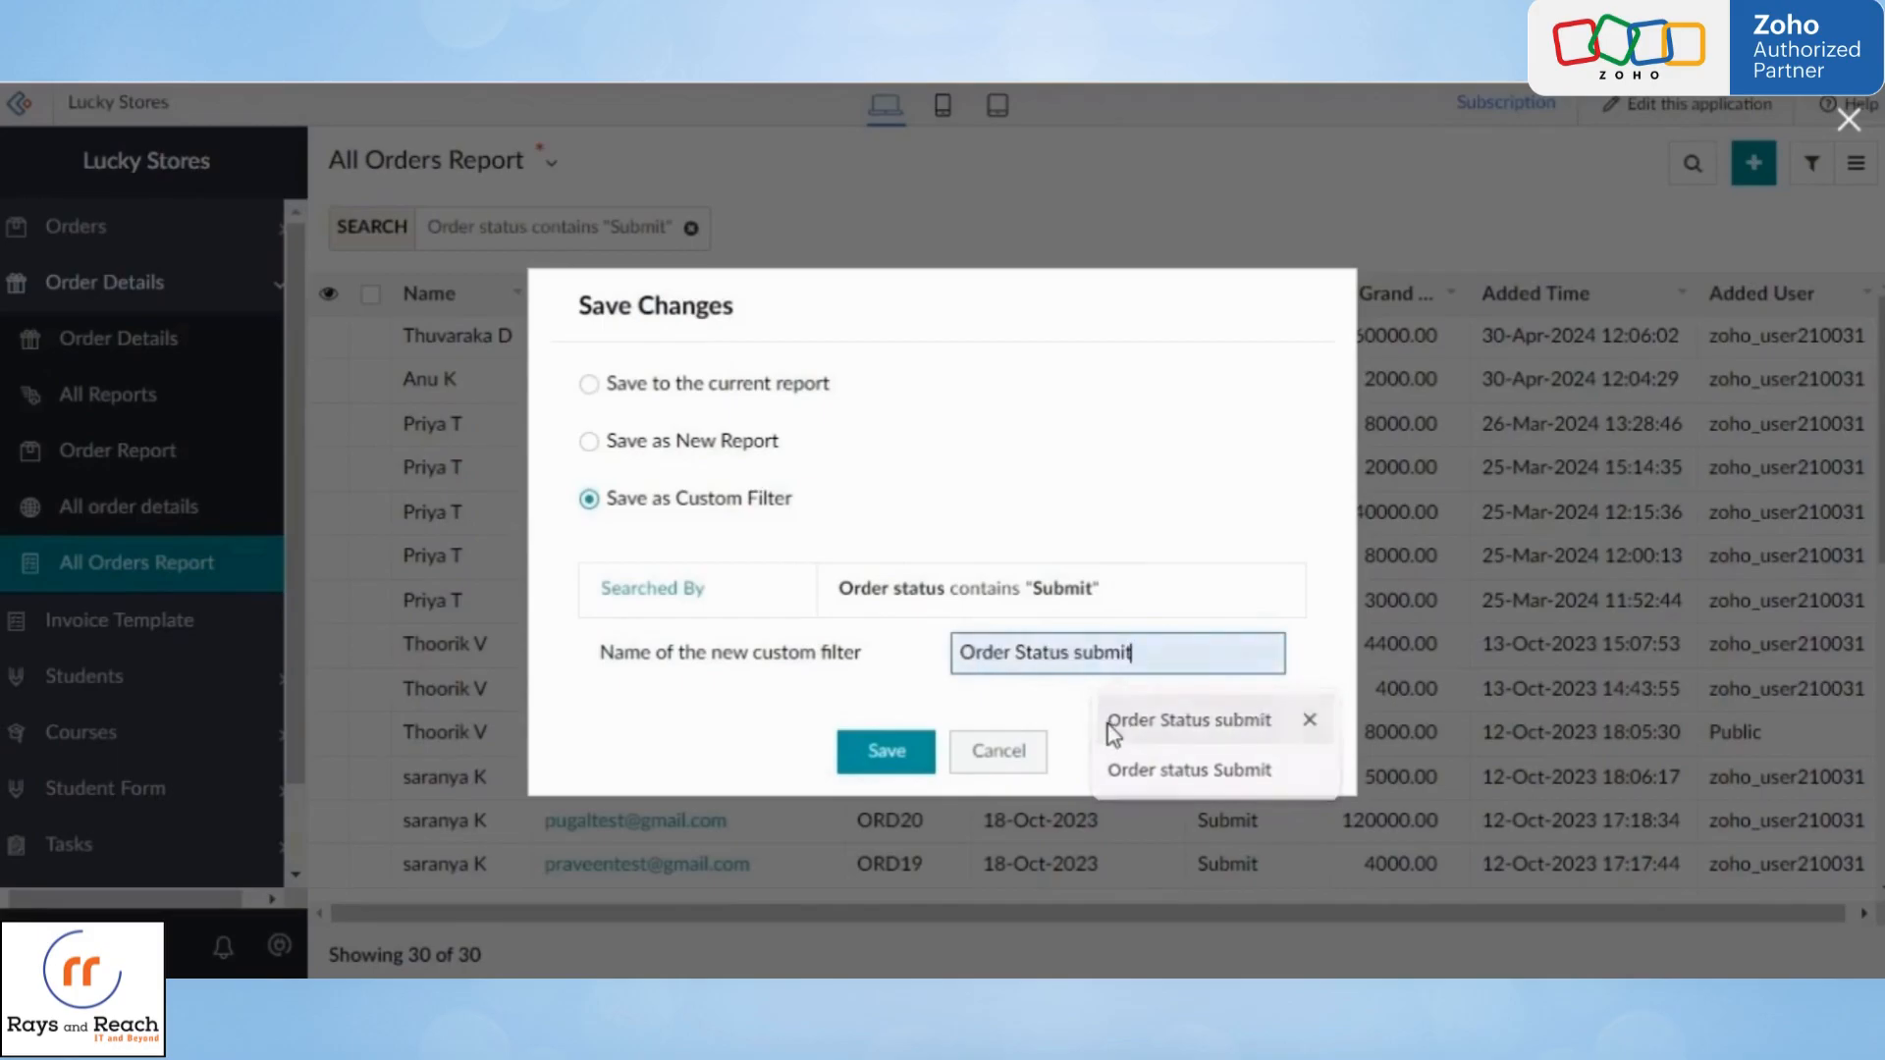
{"action": "left_click", "coordinate": [1112, 726]}
{"action": "left_click", "coordinate": [888, 751]}
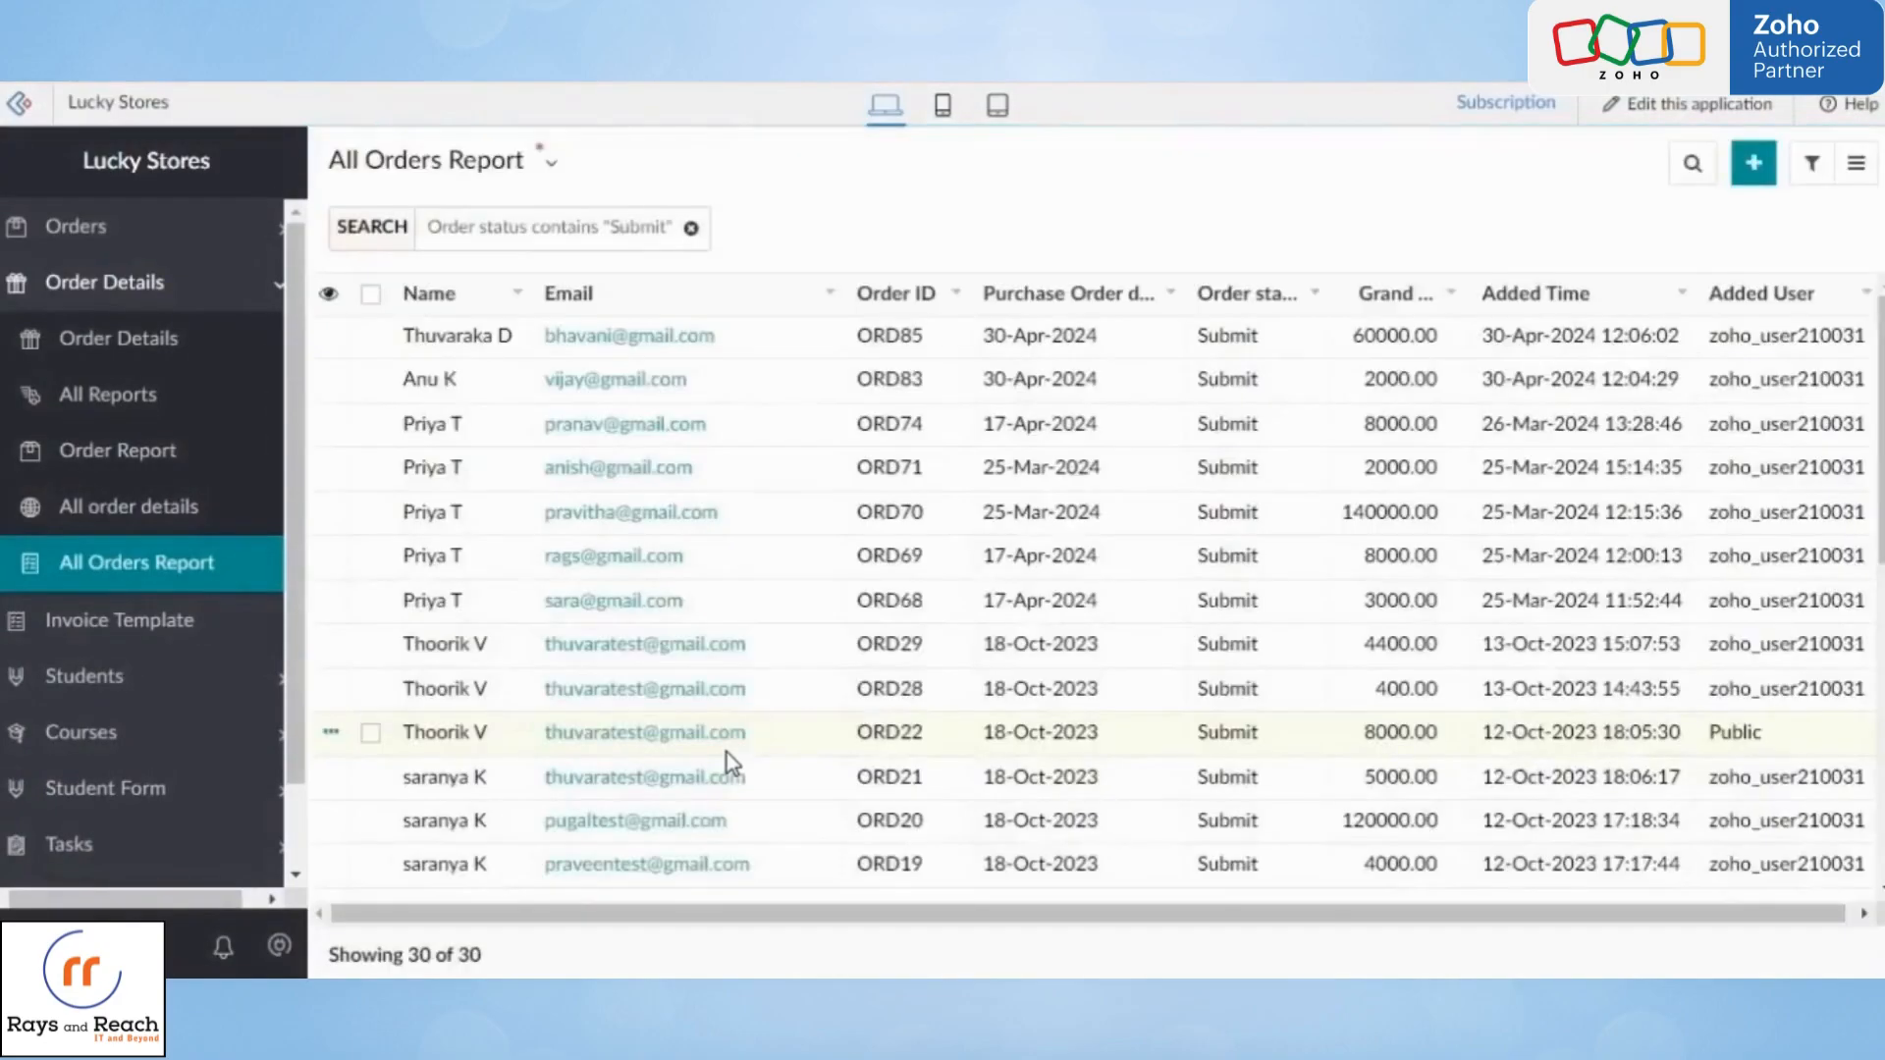
- Clear the Order status search from the All Orders Report and apply the "Order Status submit" custom filter
{"action": "scroll", "coordinate": [761, 833], "scroll_direction": "down", "scroll_amount": 6}
{"action": "scroll", "coordinate": [769, 837], "scroll_direction": "up", "scroll_amount": 6}
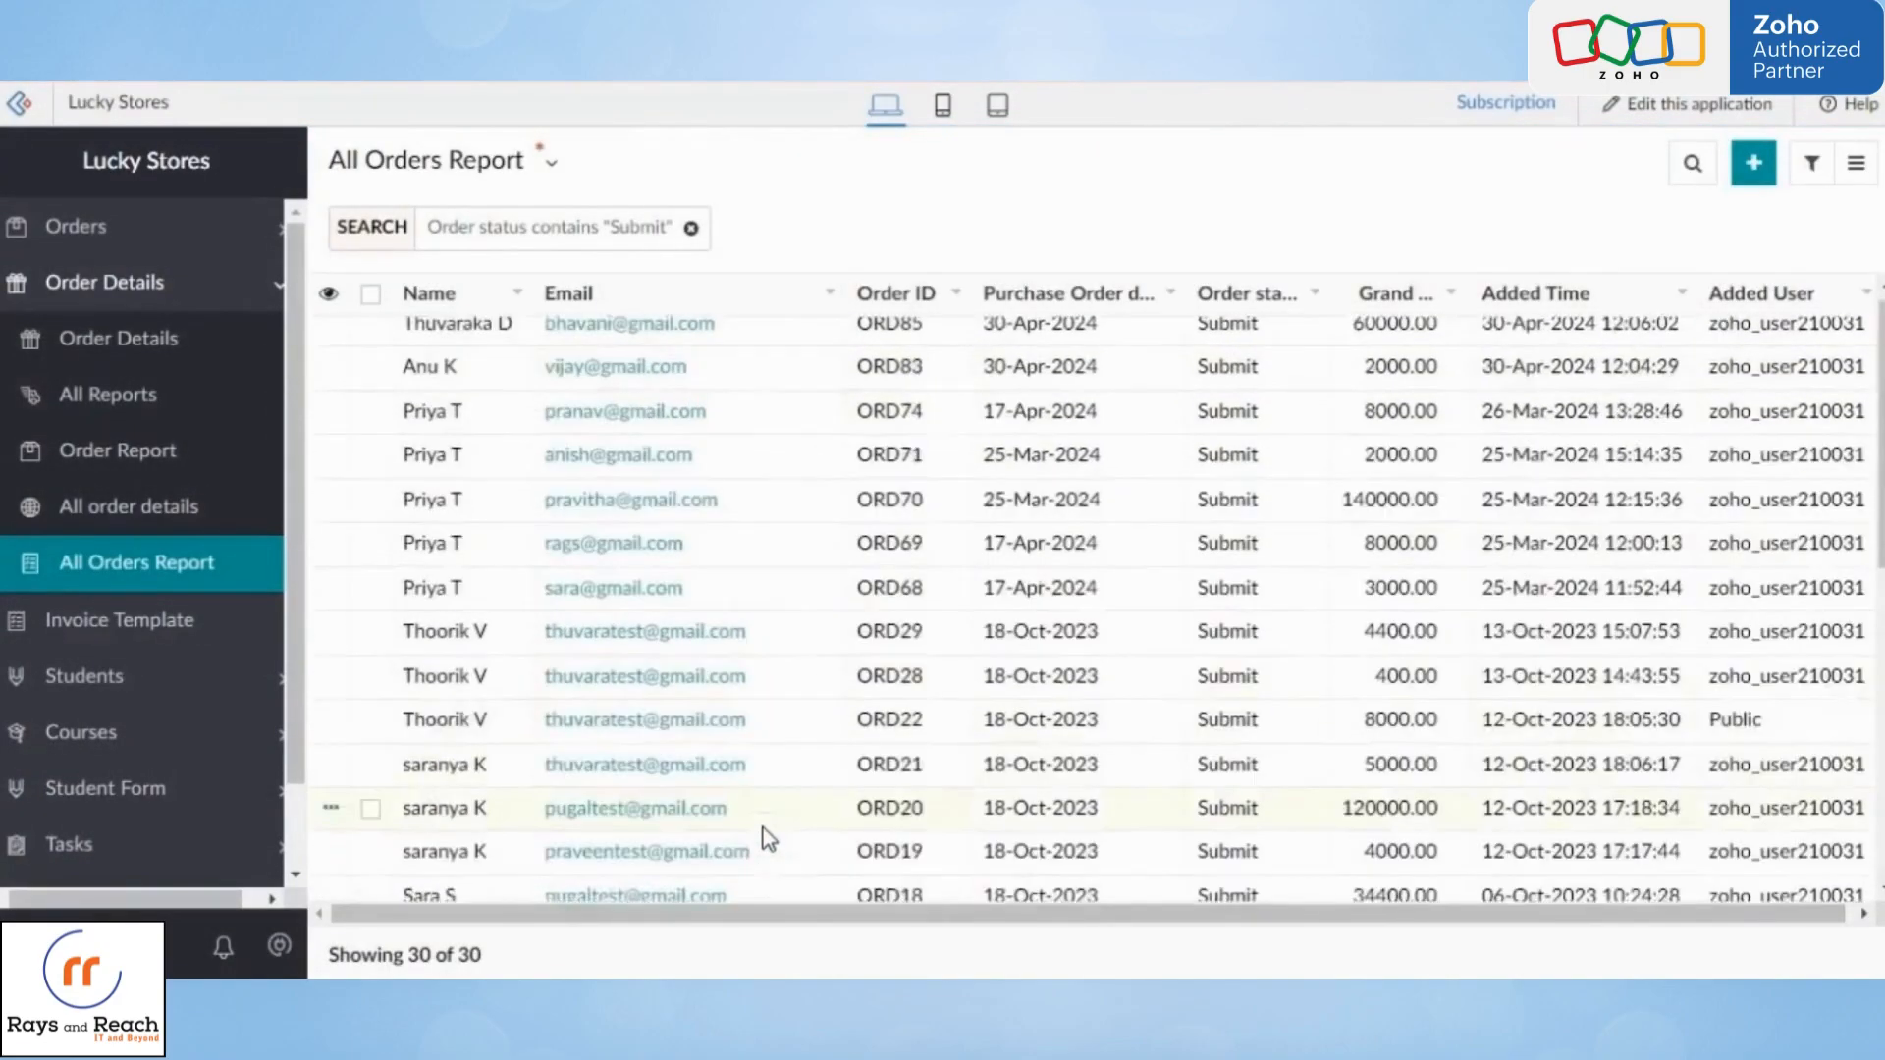
{"action": "left_click", "coordinate": [692, 229]}
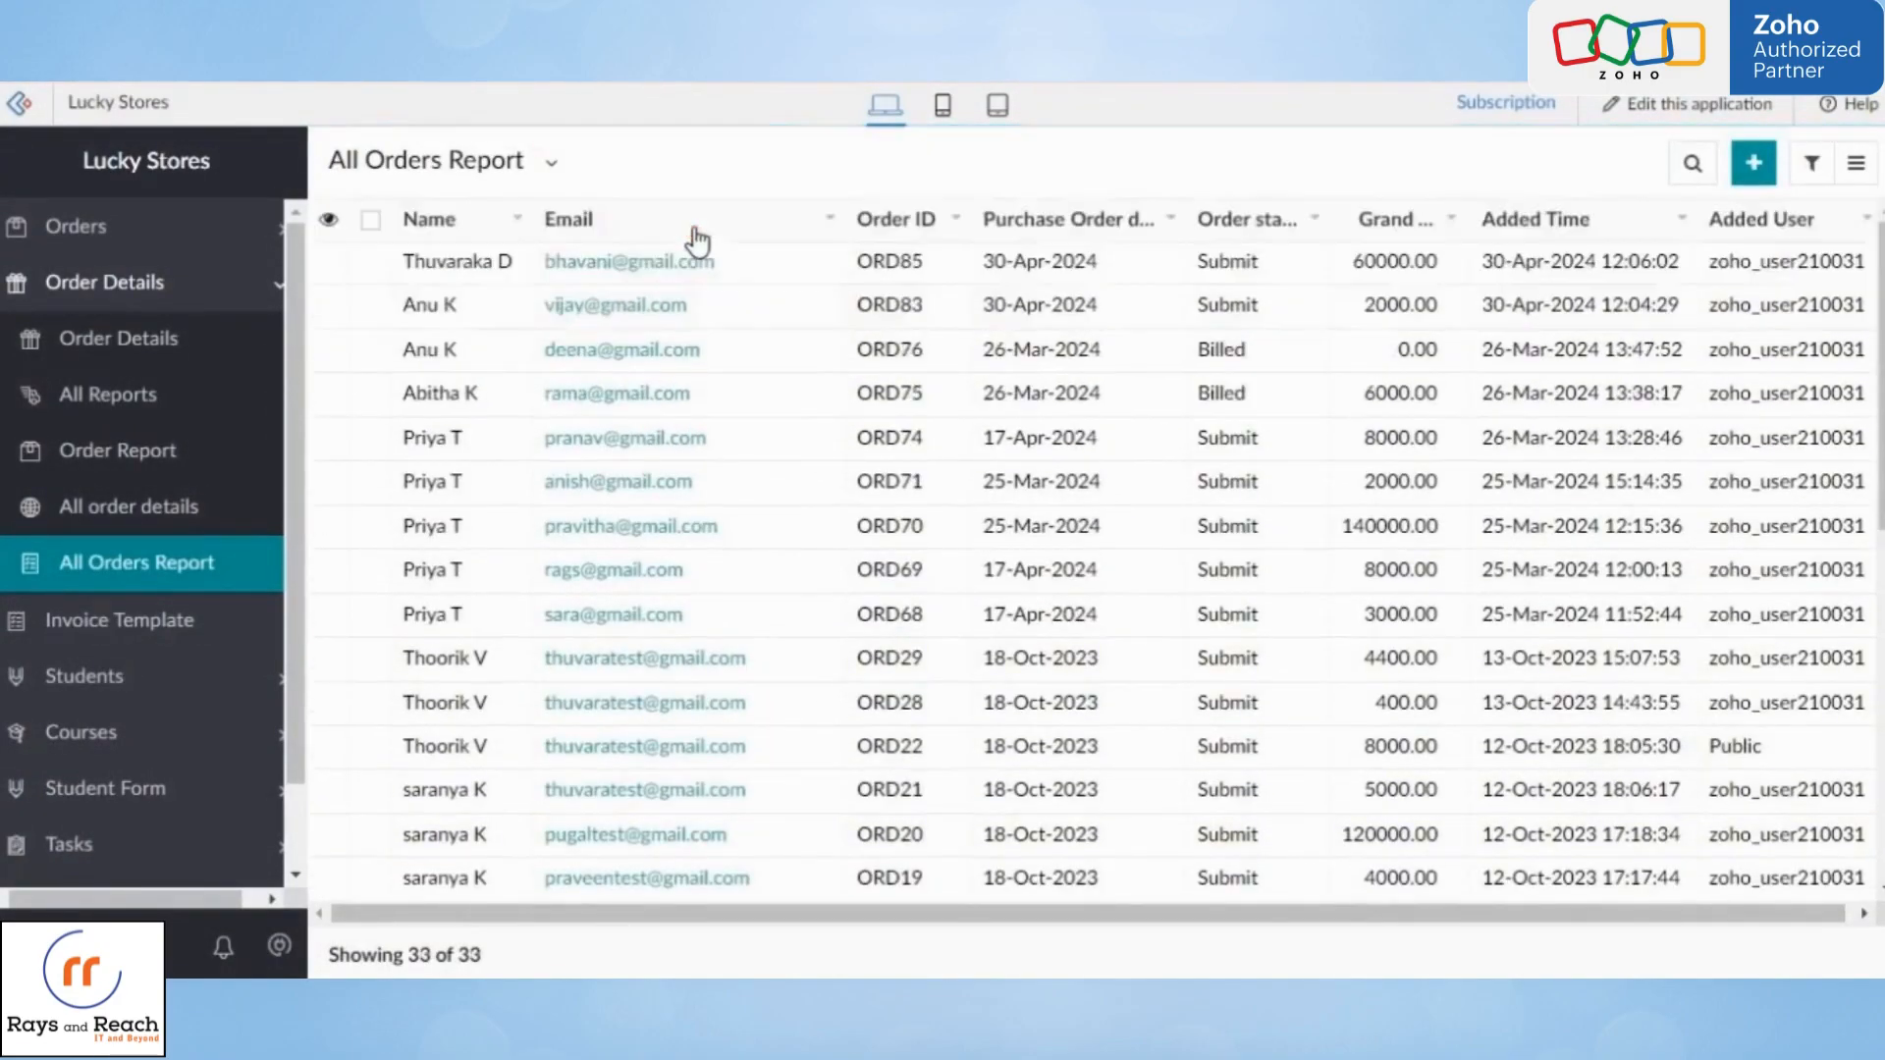
{"action": "left_click", "coordinate": [551, 163]}
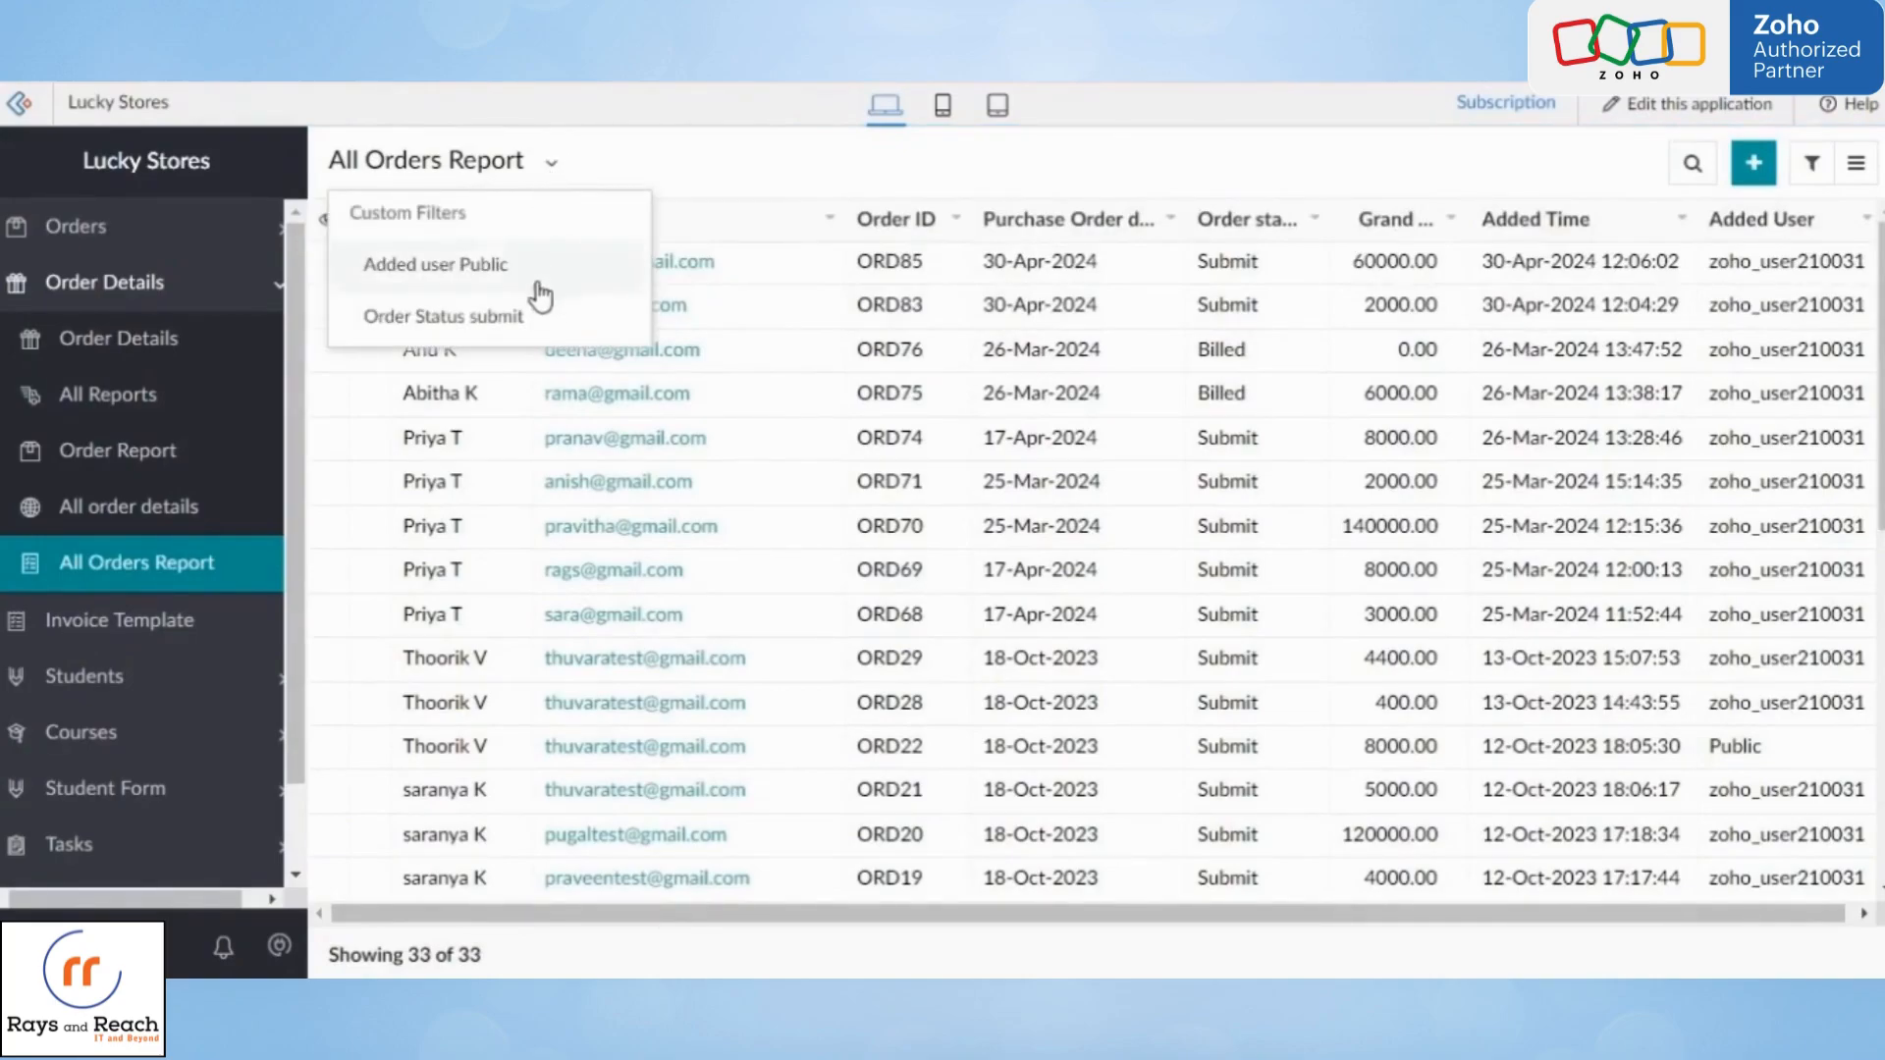
{"action": "left_click", "coordinate": [539, 315]}
{"action": "scroll", "coordinate": [829, 648], "scroll_direction": "down", "scroll_amount": 10}
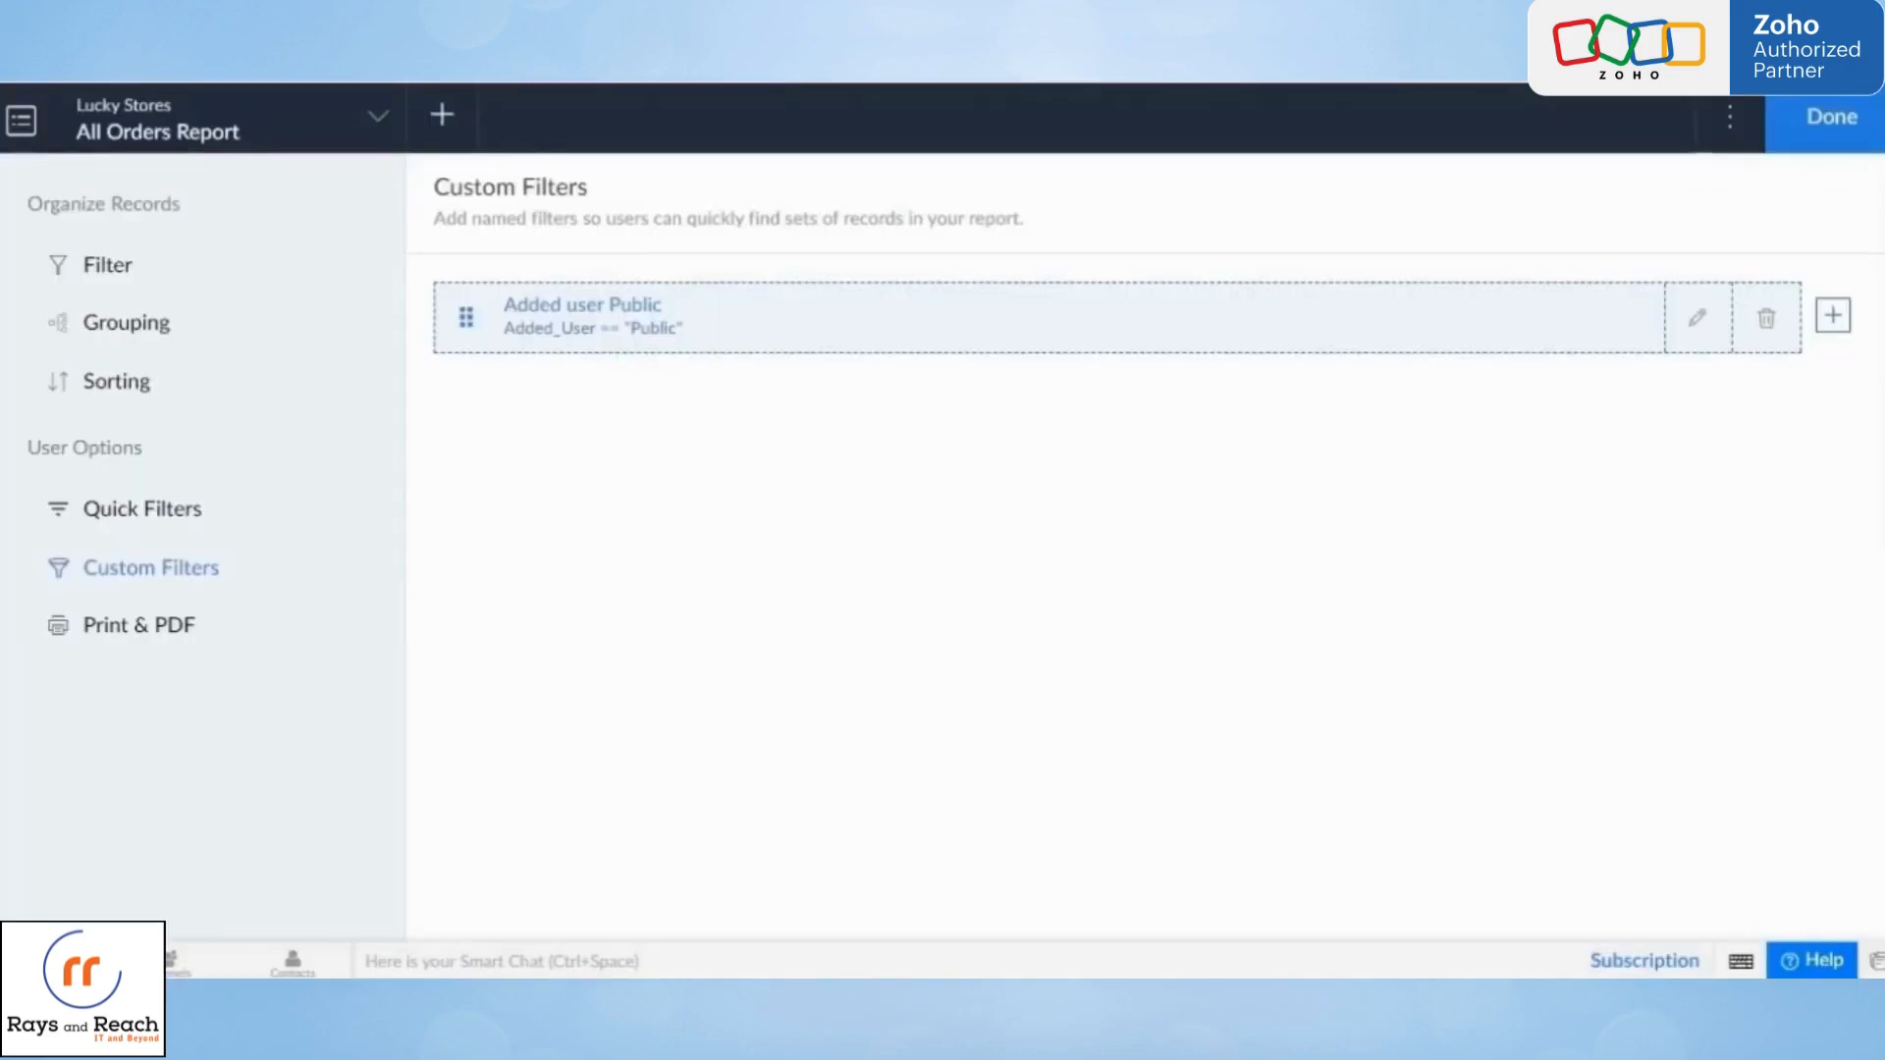